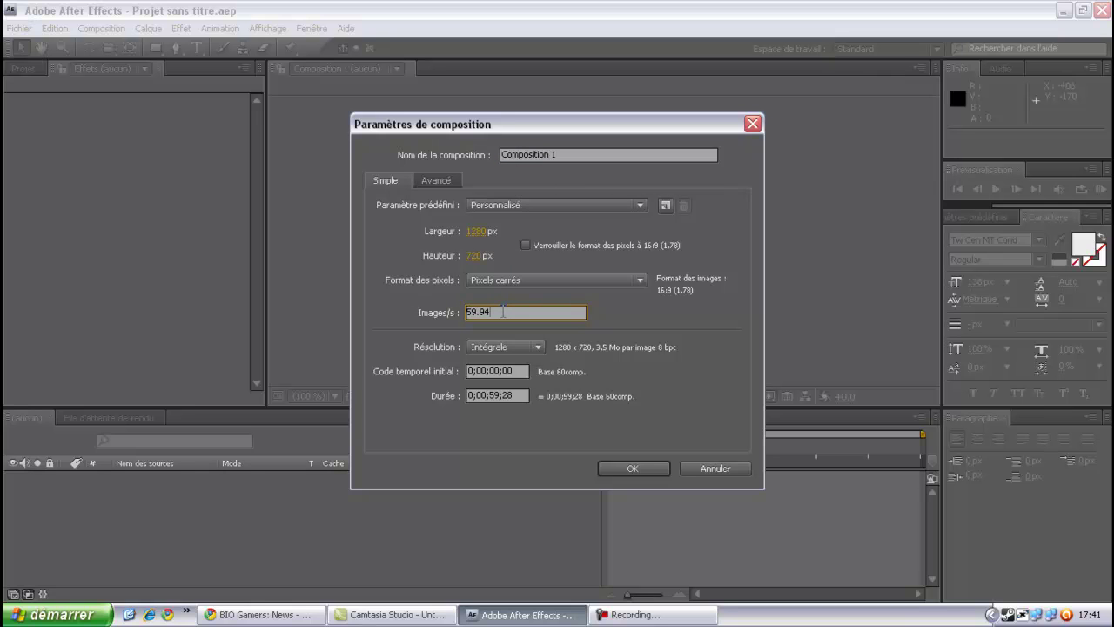
# Create Composition 1 at 1280 x 720 px and 59.94 frames per second
pyautogui.click(493, 393)
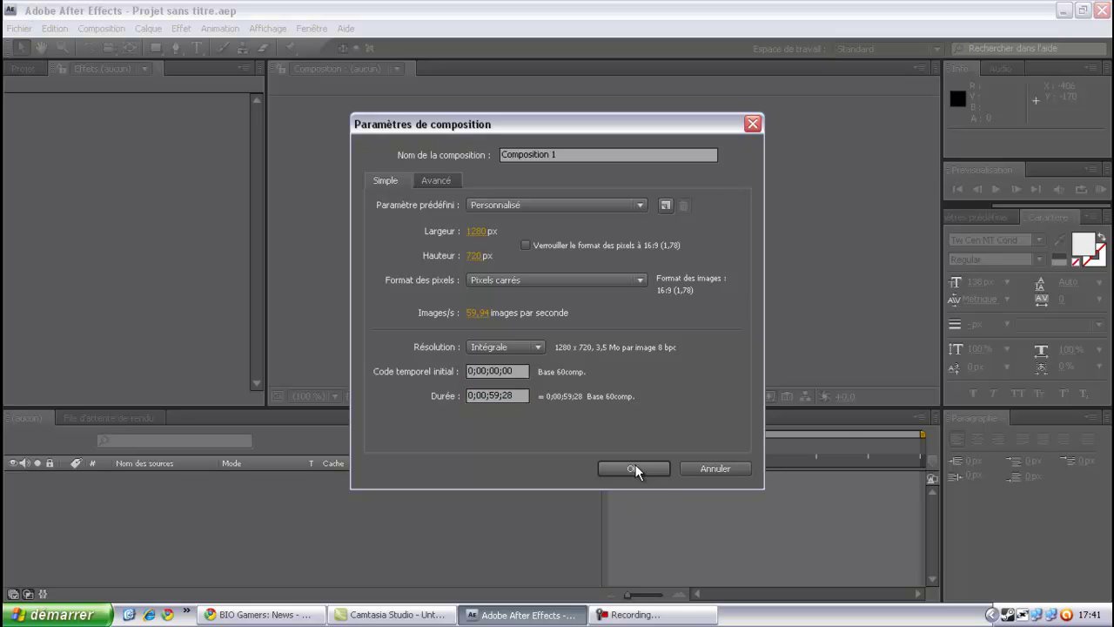
pyautogui.click(633, 468)
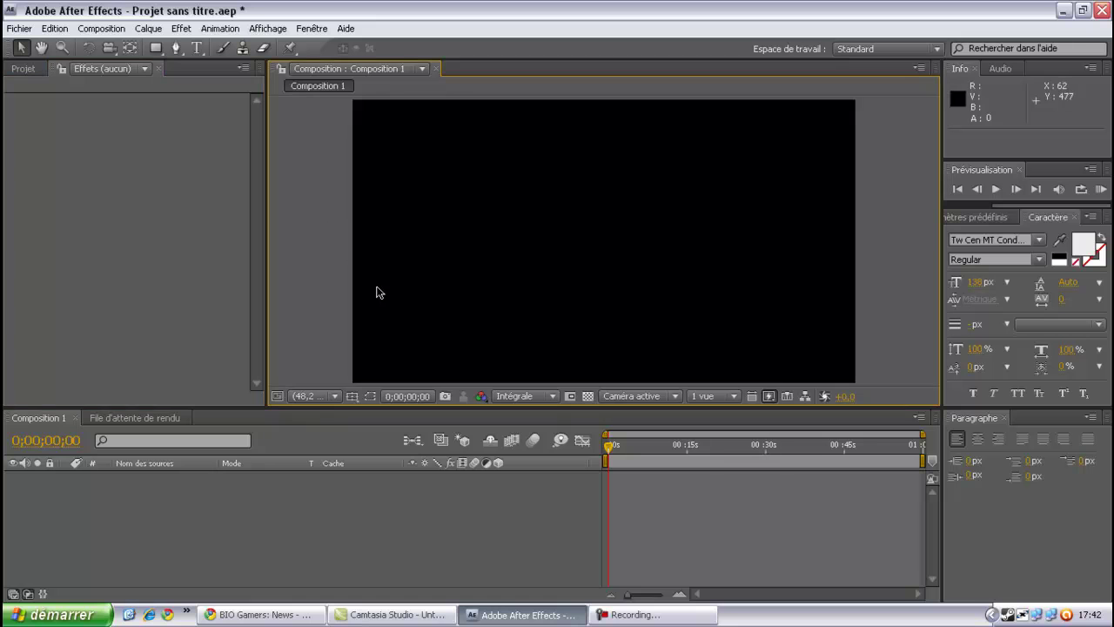
# Open the folder E:\My Game\get down file in the file explorer
pyautogui.click(54, 614)
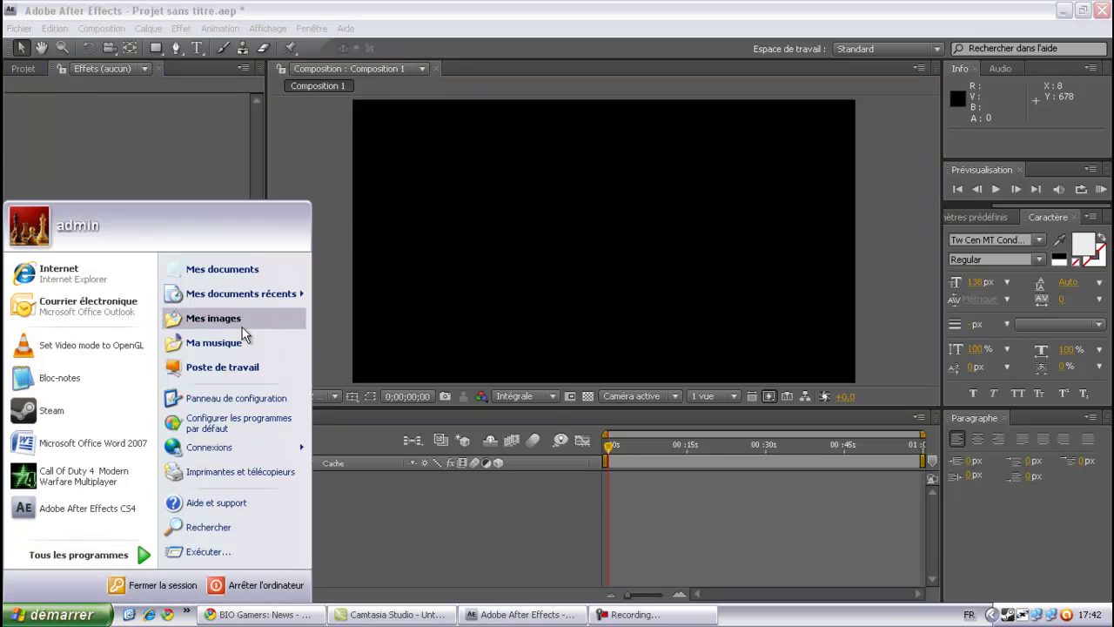
pyautogui.click(247, 362)
pyautogui.doubleClick(579, 118)
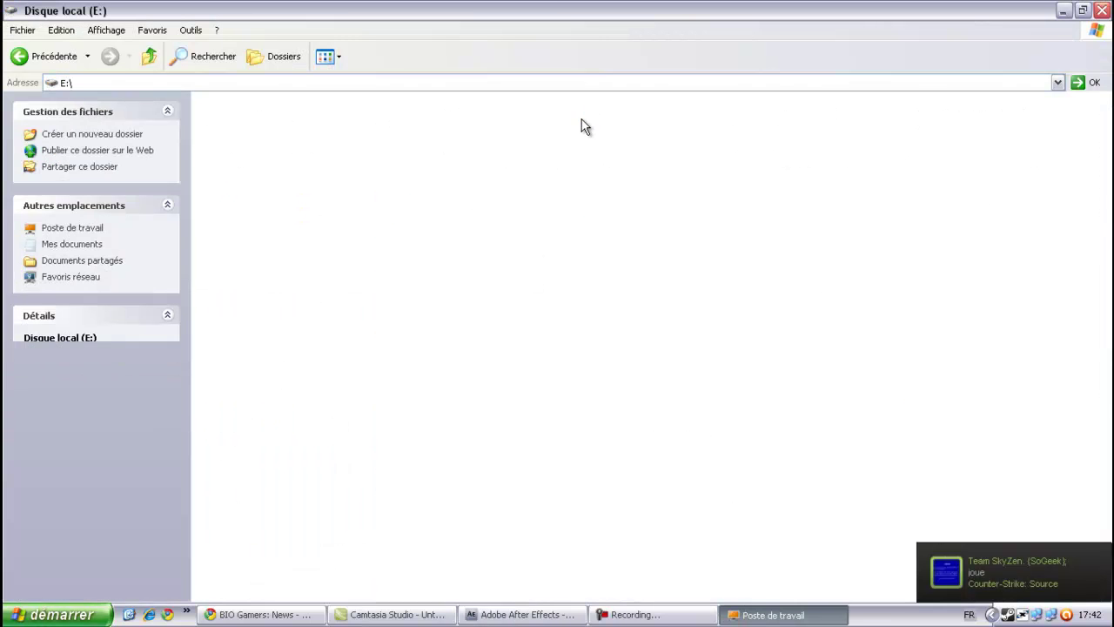
pyautogui.doubleClick(261, 164)
pyautogui.doubleClick(251, 164)
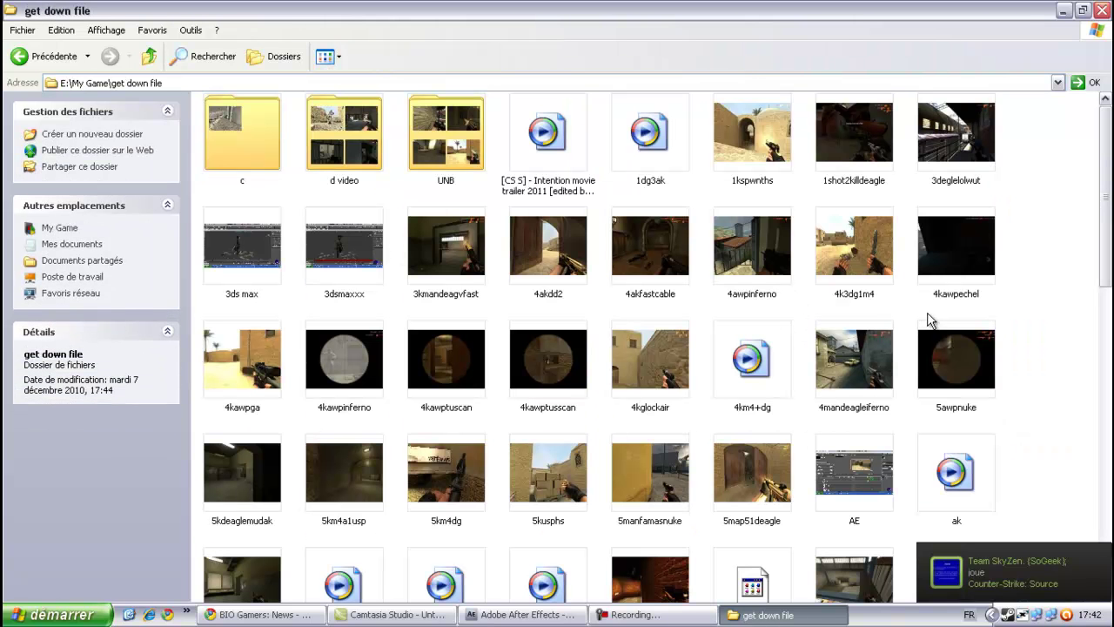
# Import 4mandeagleiferno.avi from the folder into the After Effects project and add it to the Composition 1 timeline
pyautogui.moveTo(875, 376); pyautogui.dragTo(184, 283)
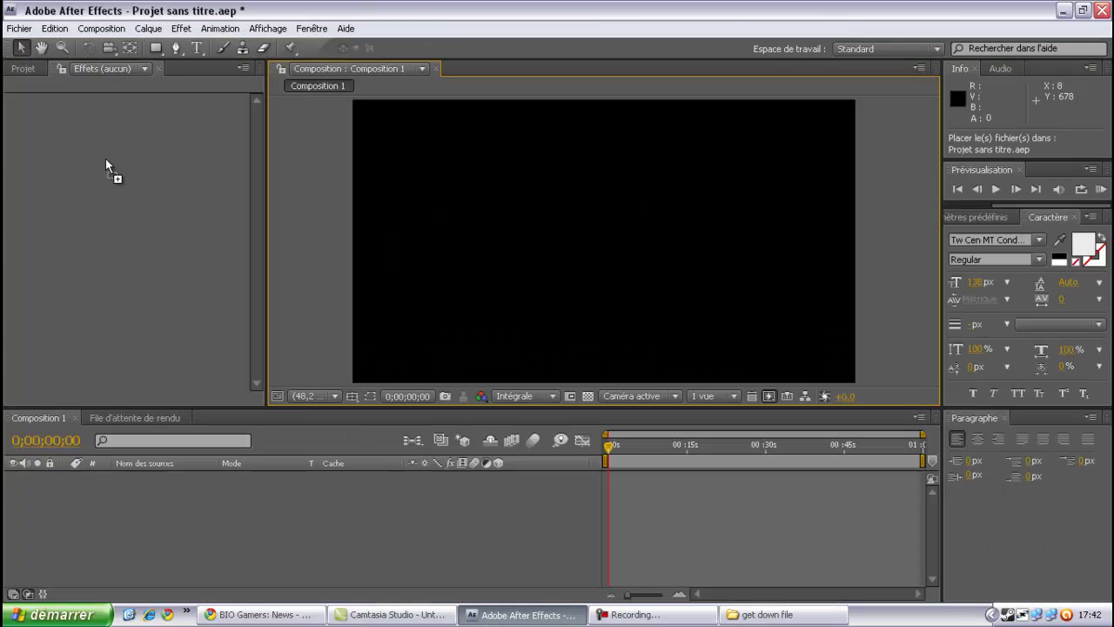
pyautogui.moveTo(24, 70); pyautogui.dragTo(98, 216)
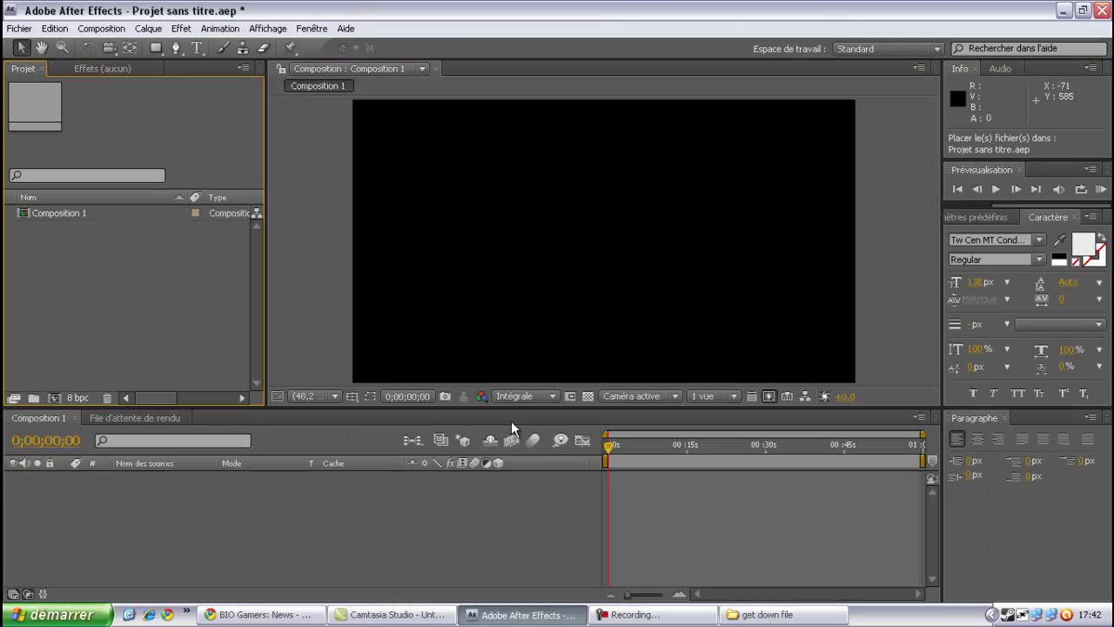
pyautogui.hotkey('alt', 'Tab')
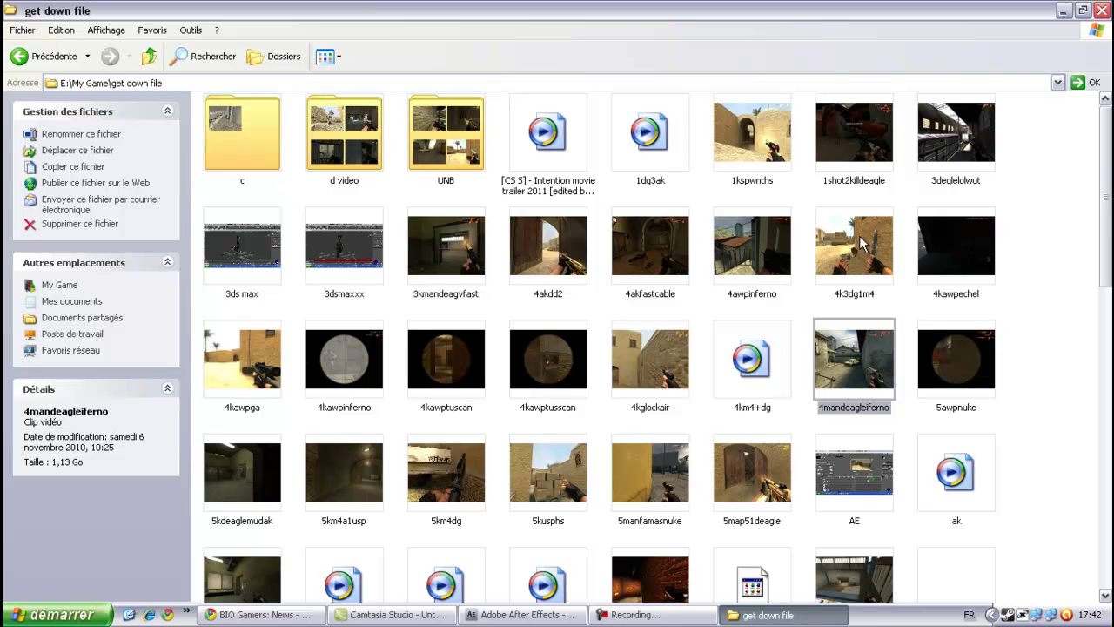
pyautogui.hotkey('alt', 'Tab')
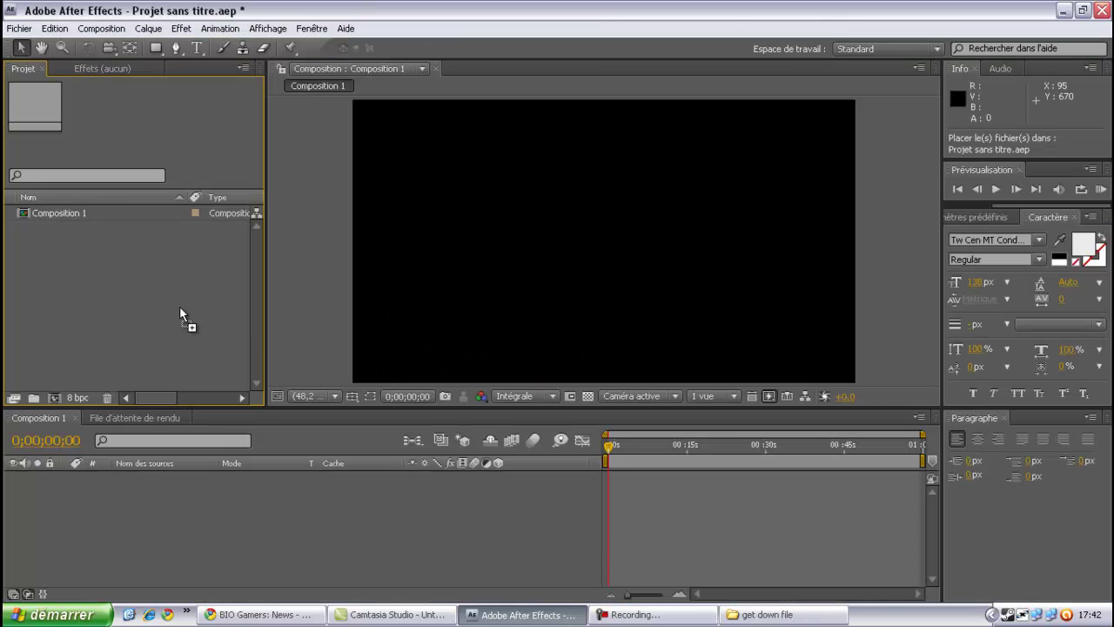
pyautogui.moveTo(70, 212); pyautogui.dragTo(98, 504)
pyautogui.click(219, 520)
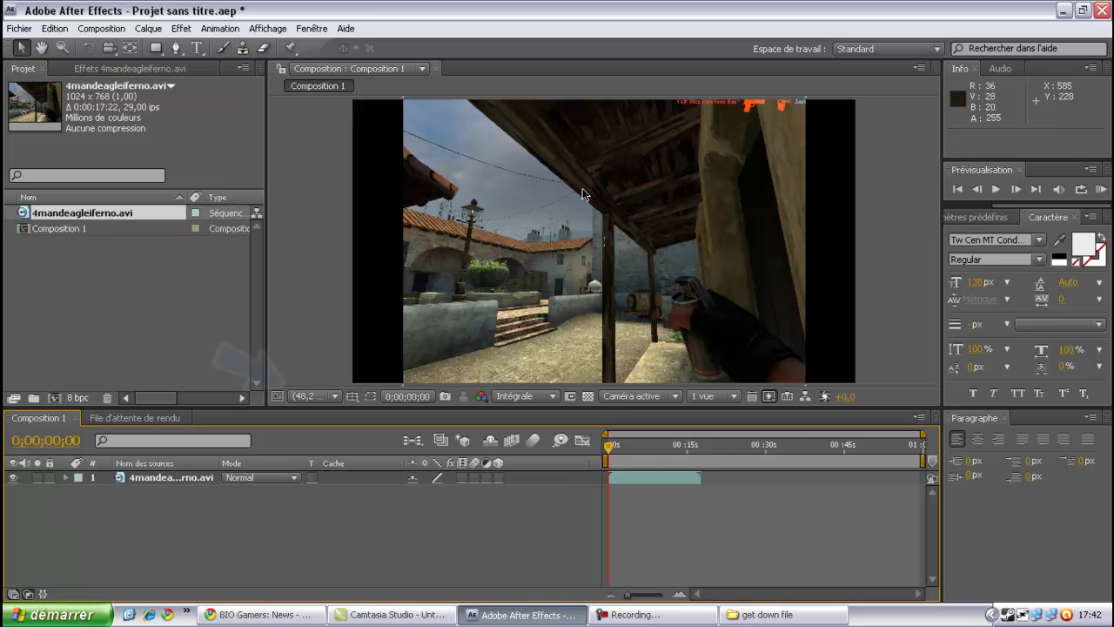
# Stretch the video clip to fill the composition frame, at a scale of about 127% by 94%
pyautogui.scroll(-2, 619, 247)
pyautogui.click(619, 247)
pyautogui.moveTo(706, 318); pyautogui.dragTo(737, 314)
pyautogui.click(304, 399)
pyautogui.click(393, 172)
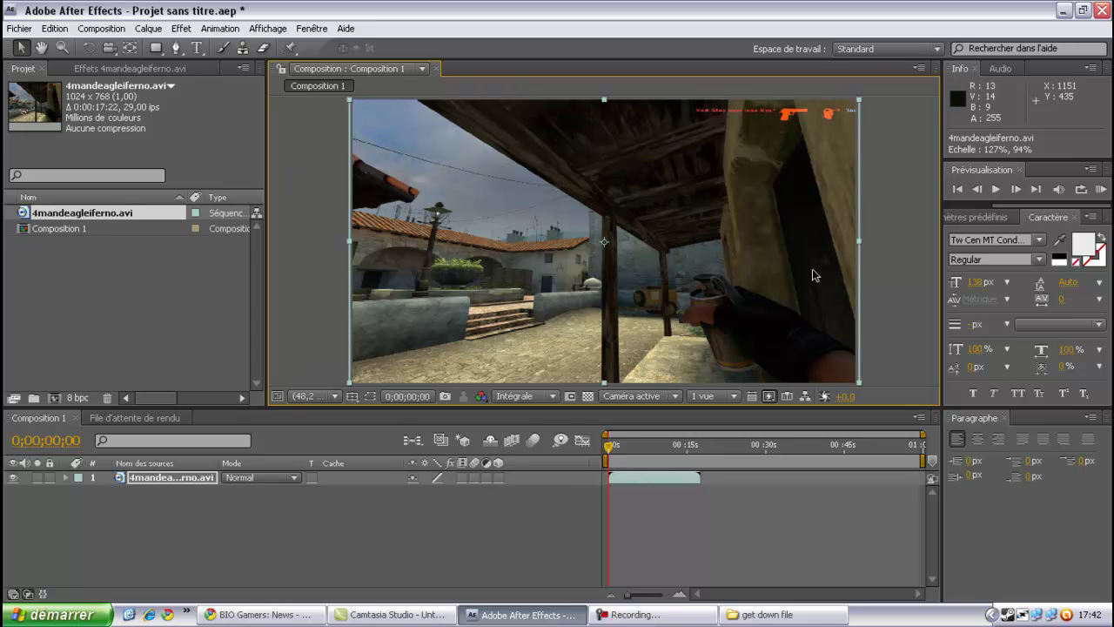
pyautogui.click(907, 273)
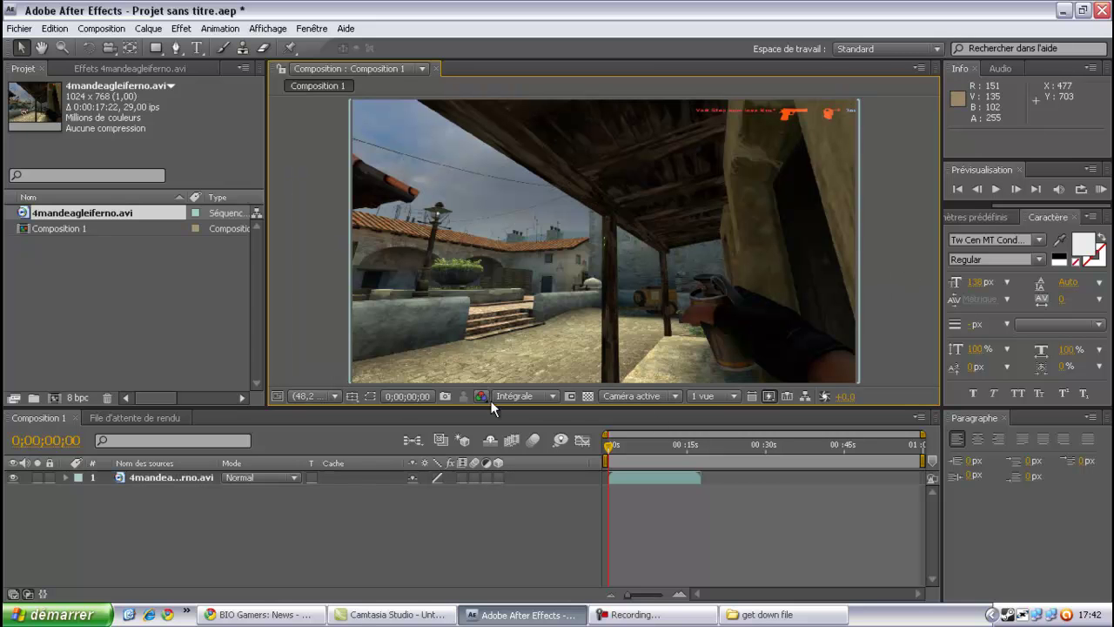
# Preview the clip and split its layer at 0;00;04;40
pyautogui.moveTo(607, 453); pyautogui.dragTo(639, 447)
pyautogui.click(1101, 189)
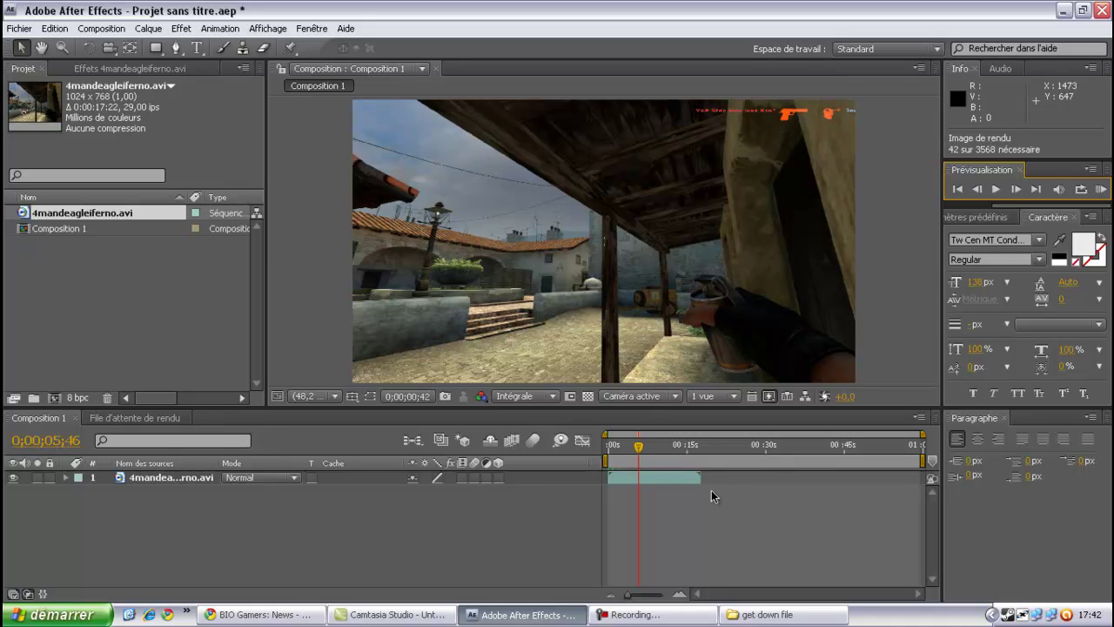
pyautogui.click(629, 466)
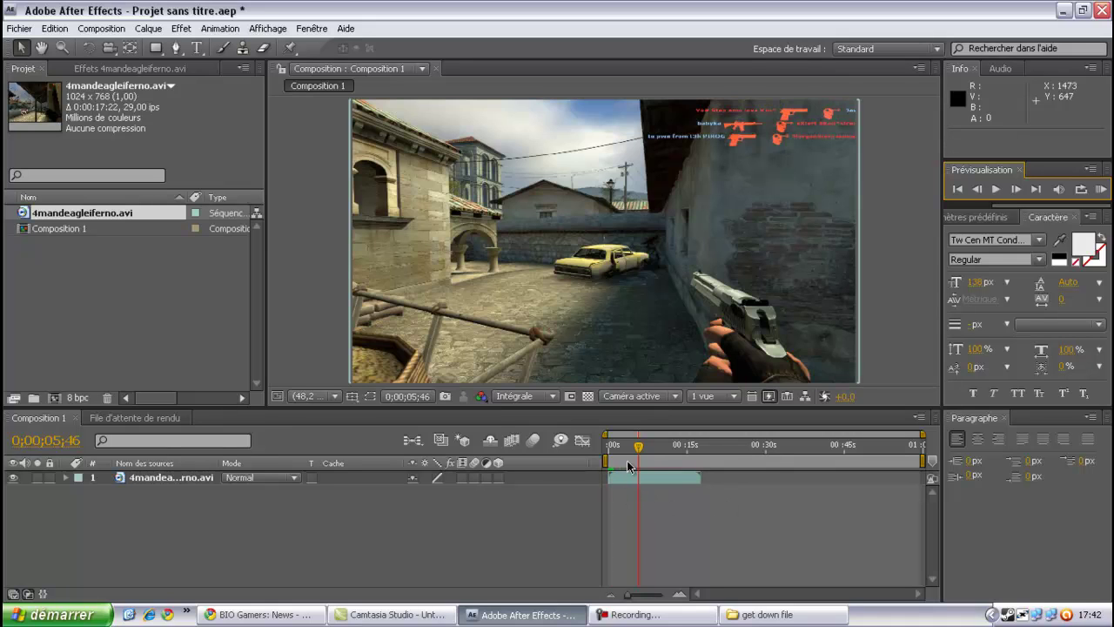
pyautogui.moveTo(639, 450); pyautogui.dragTo(632, 450)
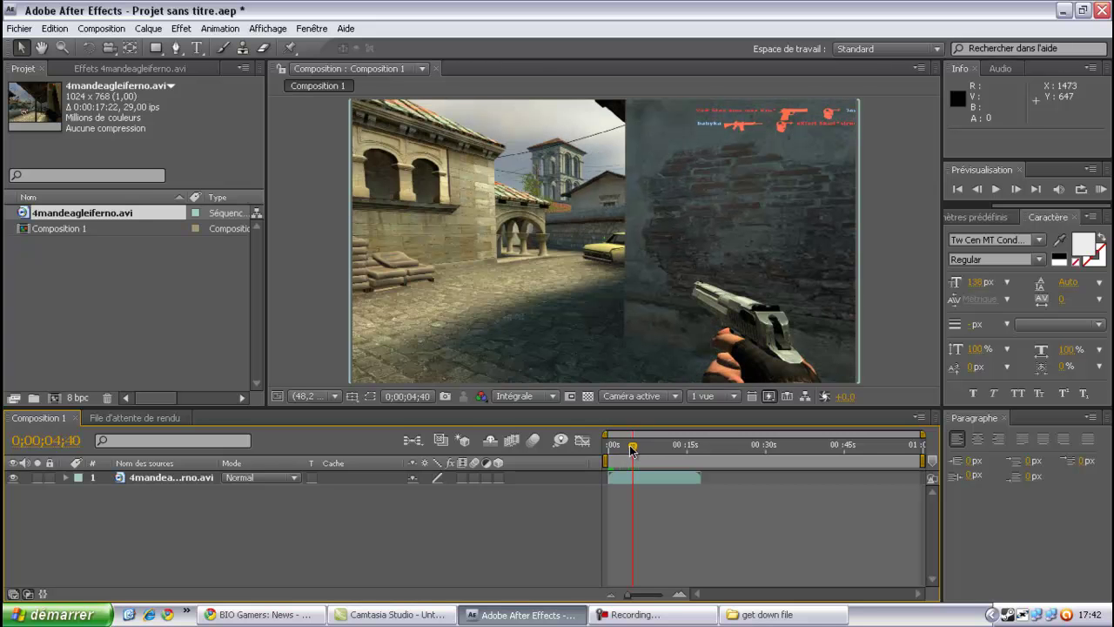
pyautogui.click(630, 478)
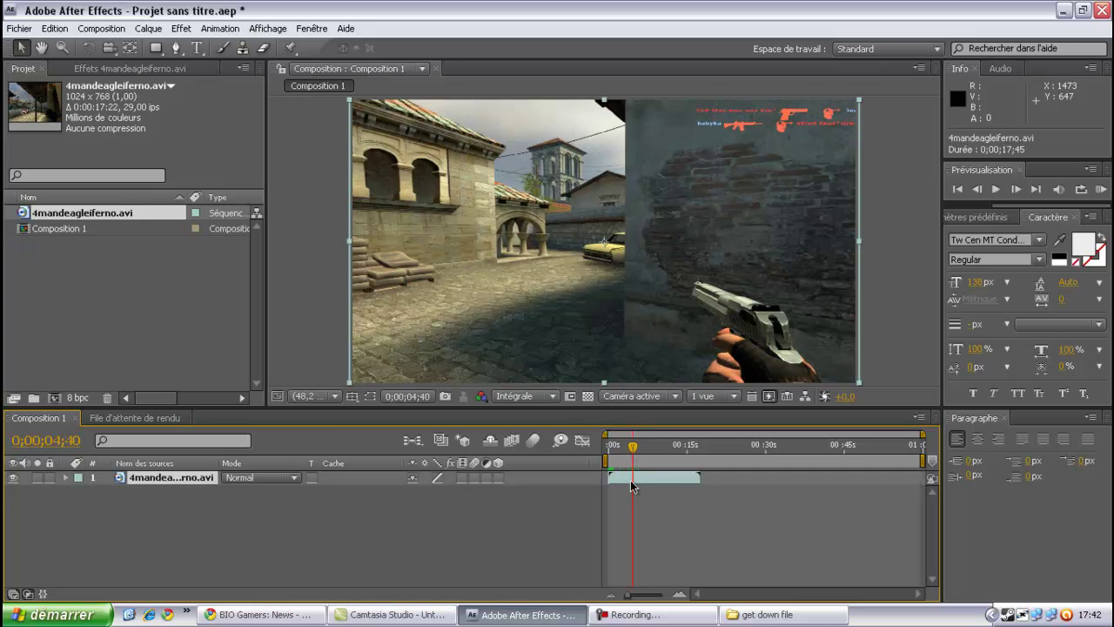
pyautogui.click(134, 29)
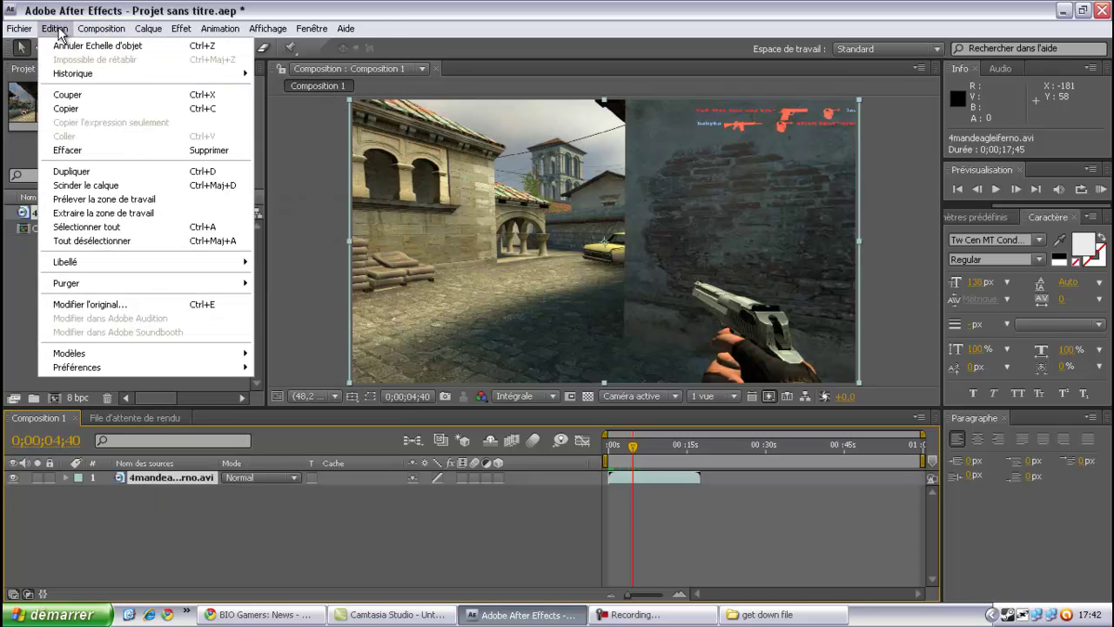
pyautogui.click(113, 185)
# Delete the segment before the split and move the remaining clip to the start of the timeline
pyautogui.click(622, 493)
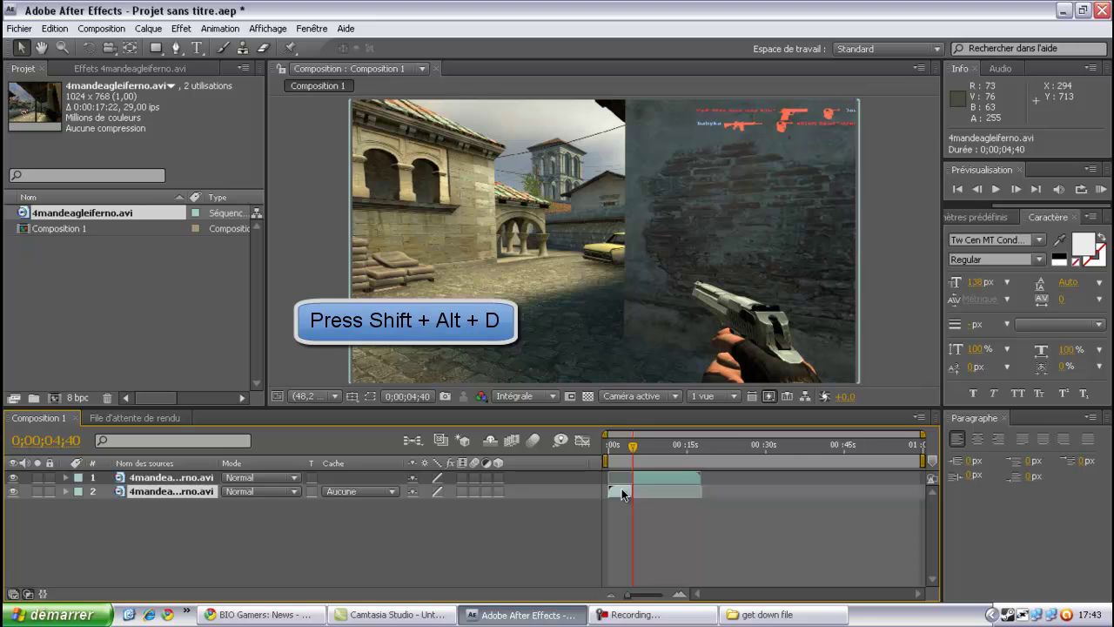
pyautogui.press('Delete')
pyautogui.moveTo(637, 478); pyautogui.dragTo(614, 478)
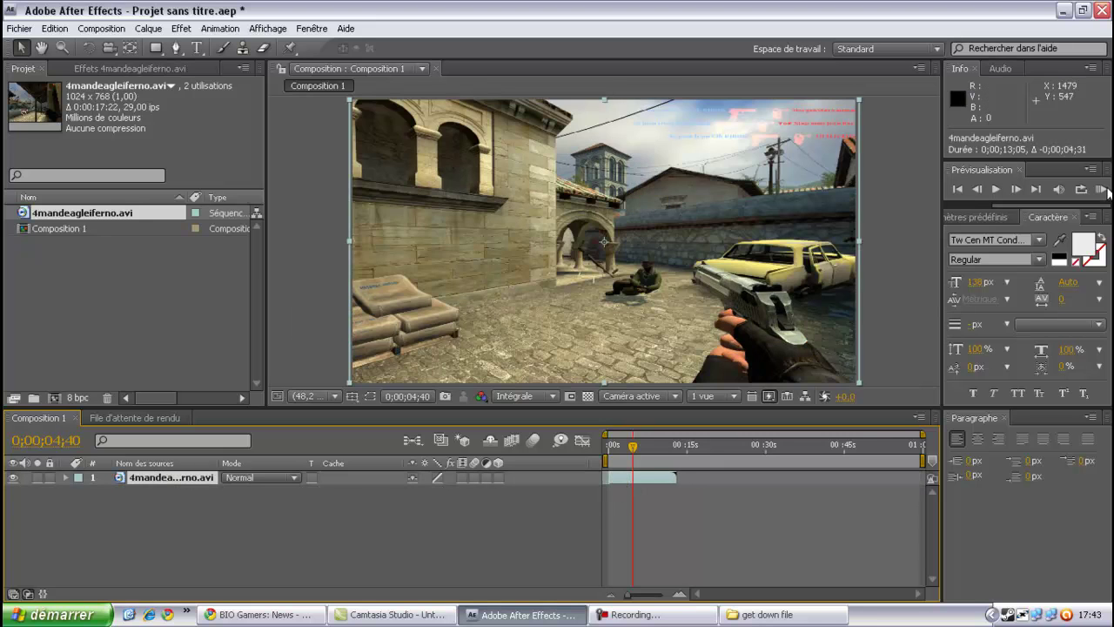
# Preview the shortened clip, then split it at 0;00;02;01 and delete the part after the split
pyautogui.click(1101, 190)
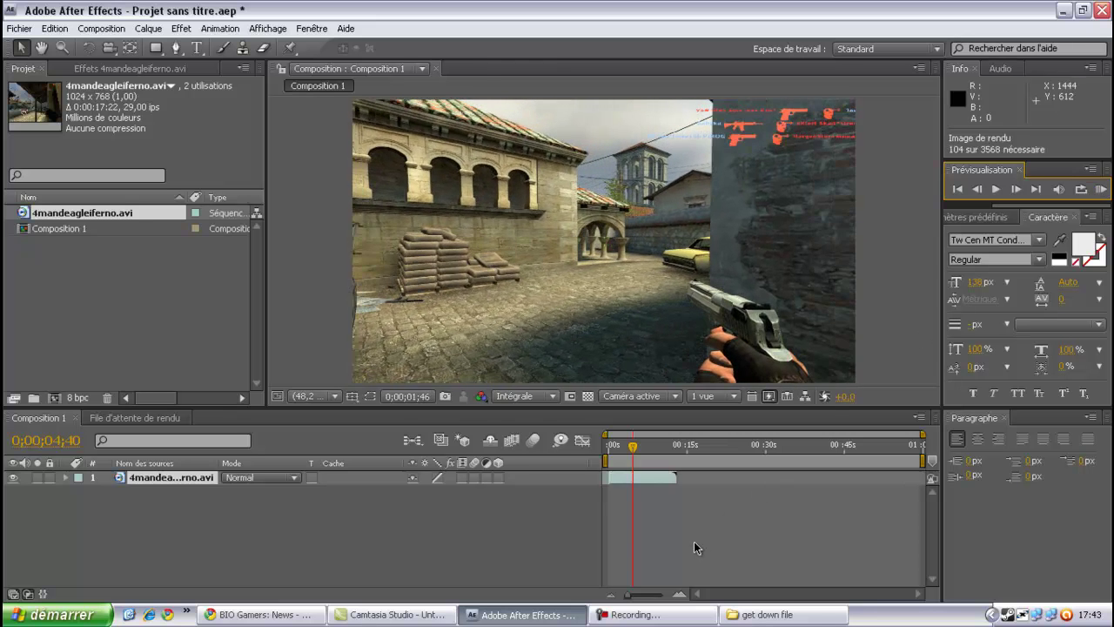
pyautogui.click(693, 540)
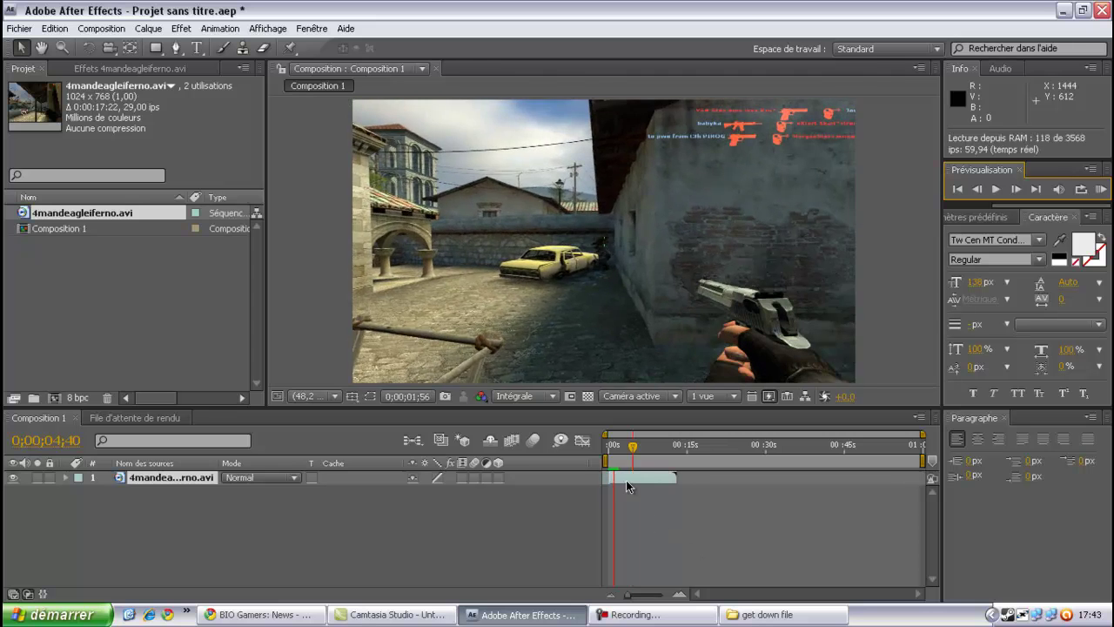
pyautogui.click(623, 446)
pyautogui.moveTo(623, 448); pyautogui.dragTo(617, 449)
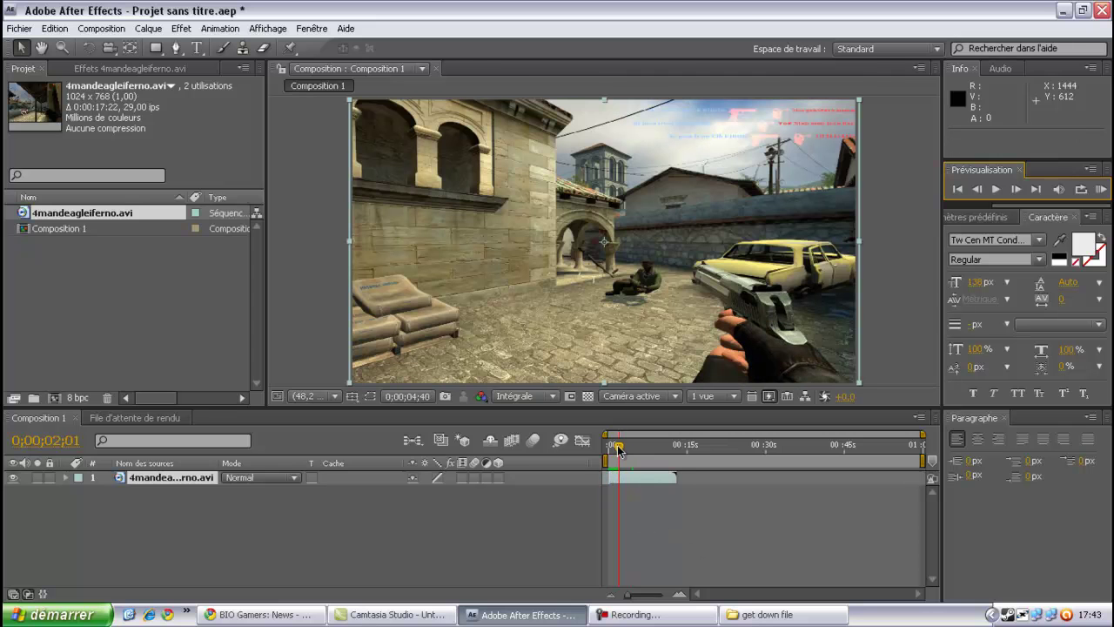
pyautogui.click(56, 28)
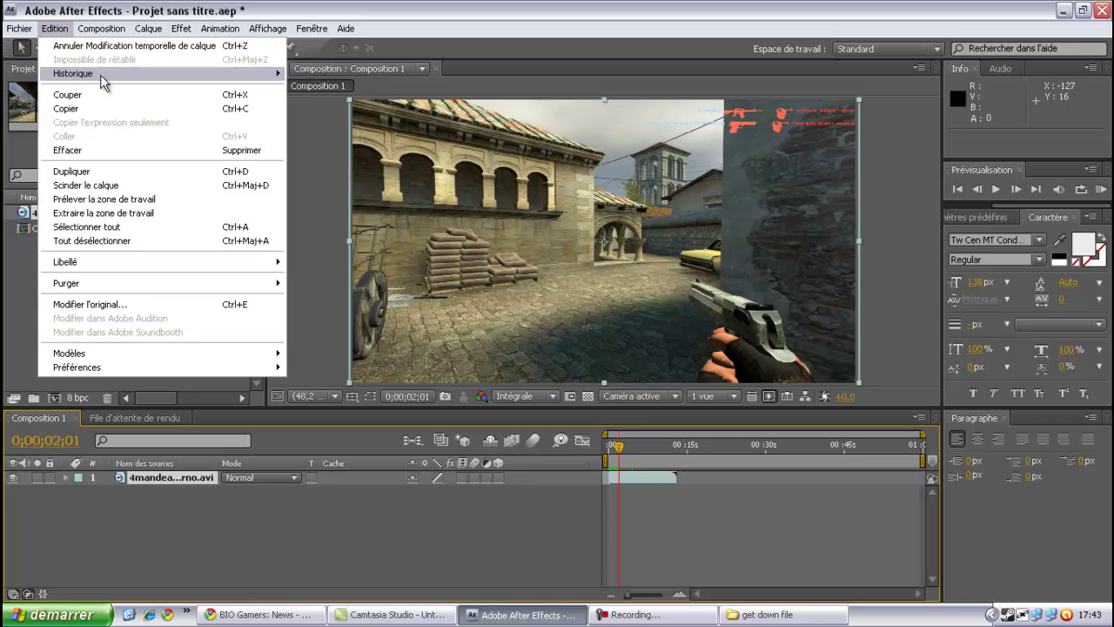
pyautogui.click(87, 185)
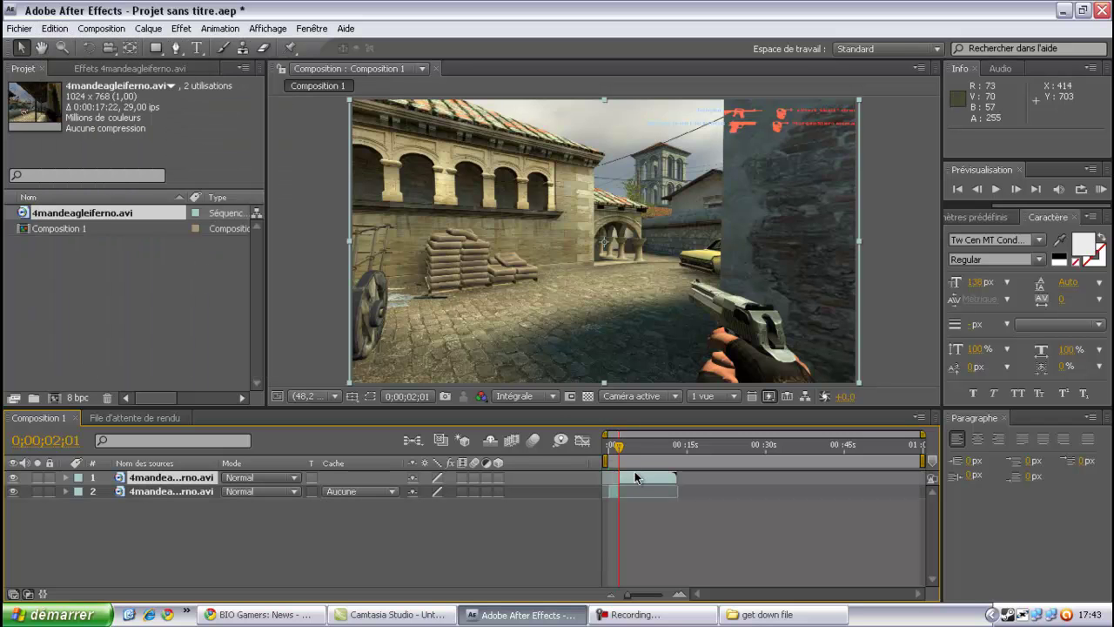
pyautogui.press('Delete')
# Set the end of the work area to 0;00;02;10 and play a RAM preview of the trimmed clip
pyautogui.click(1101, 189)
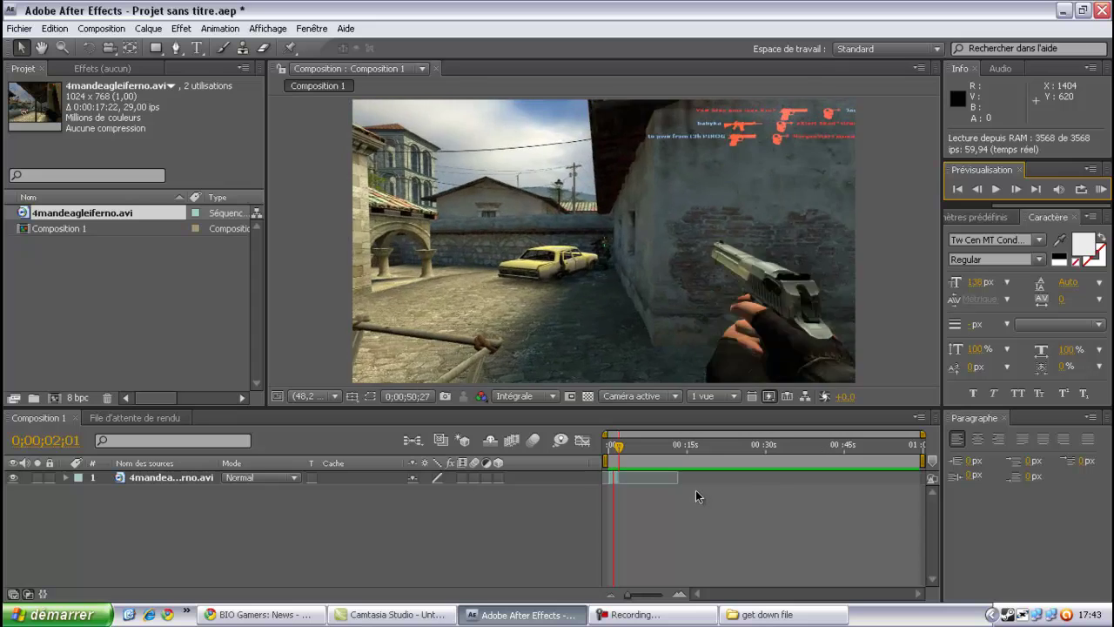
pyautogui.click(681, 490)
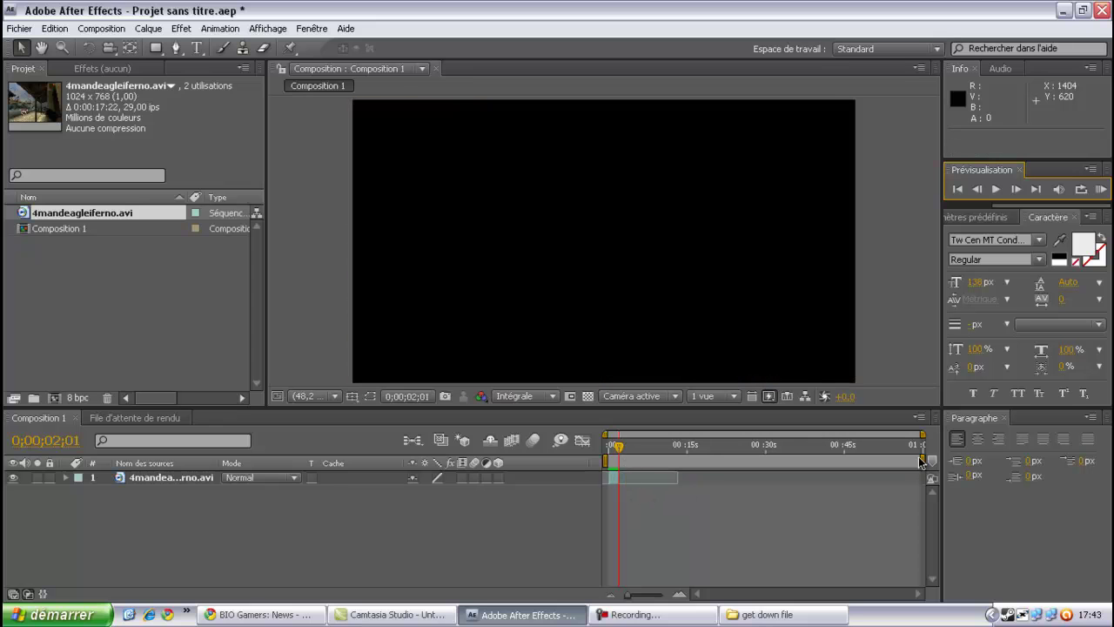
pyautogui.moveTo(923, 460); pyautogui.dragTo(617, 459)
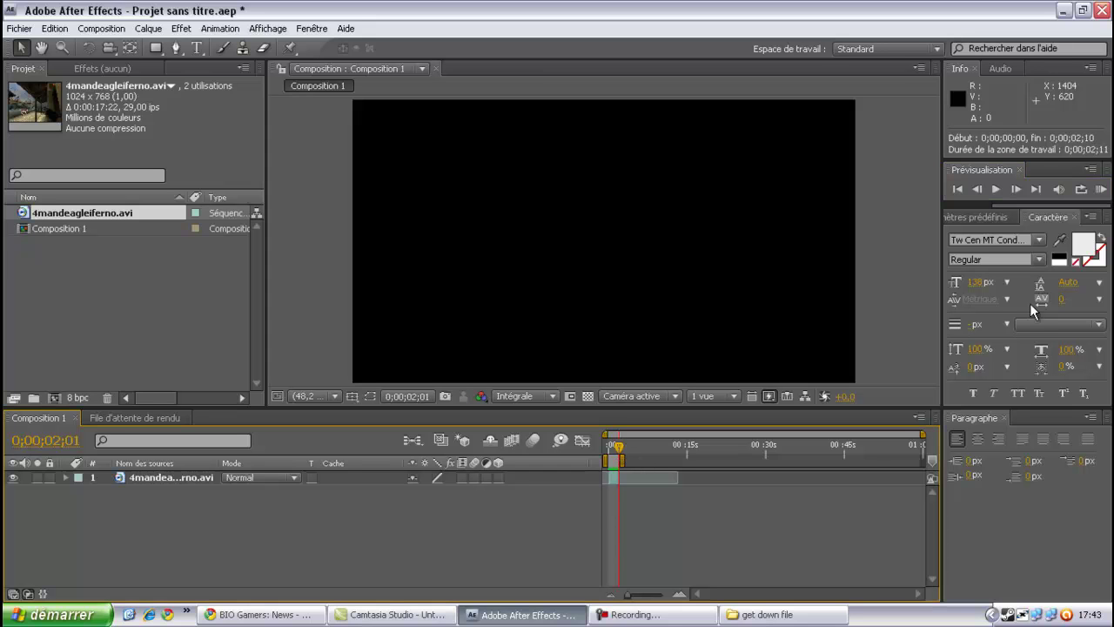
pyautogui.moveTo(630, 599); pyautogui.dragTo(660, 599)
pyautogui.click(1099, 186)
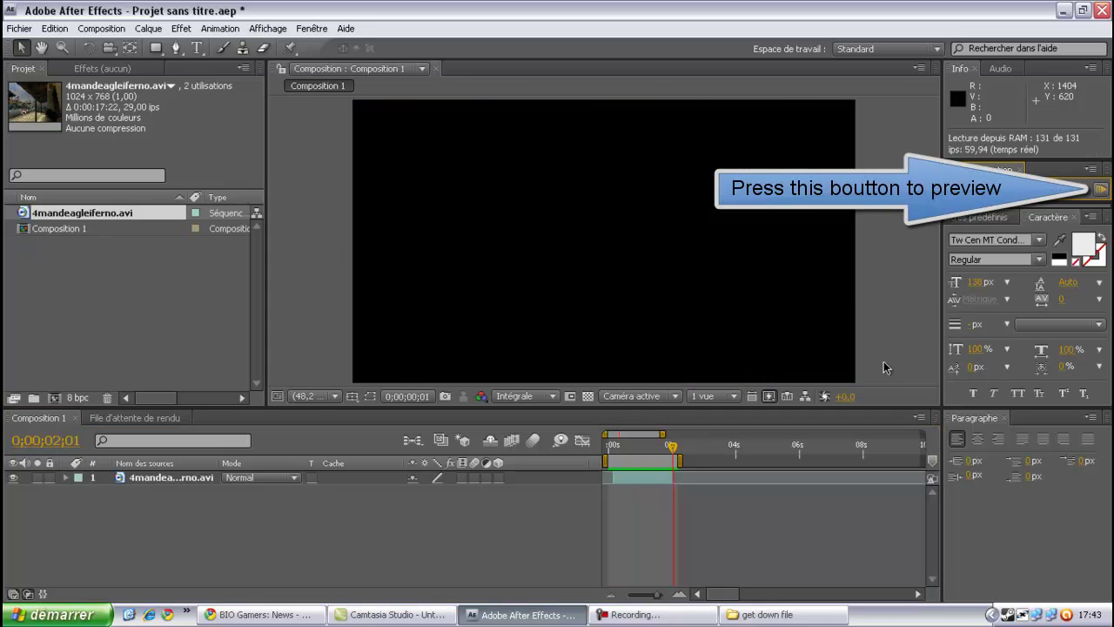
# Move the current time to 0;00;00;51 and enable time remapping on the clip layer
pyautogui.moveTo(683, 447); pyautogui.dragTo(636, 453)
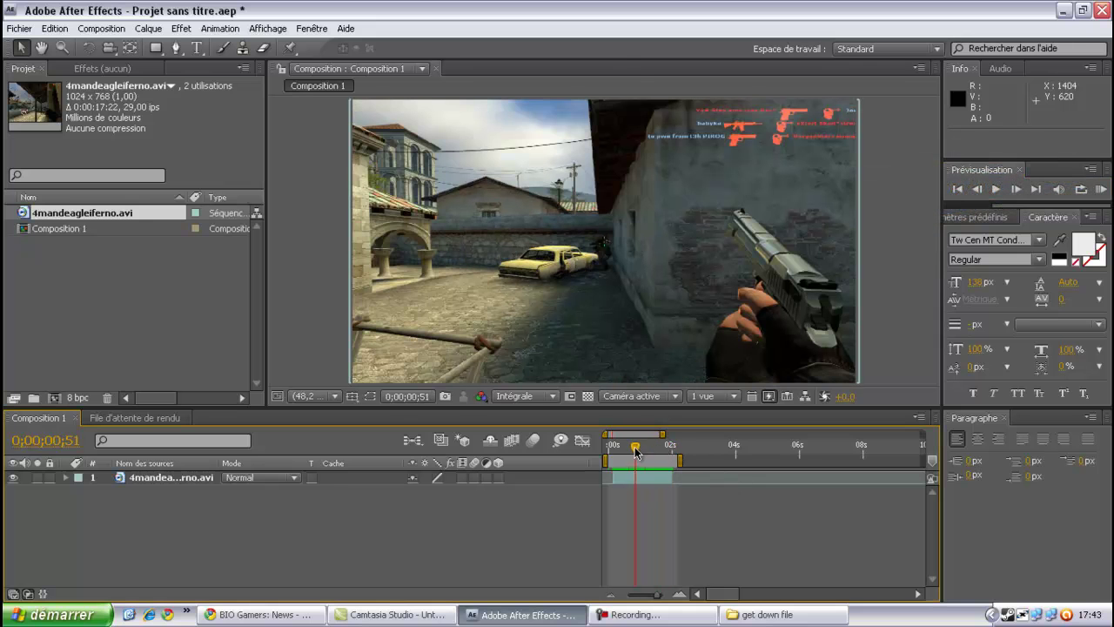
pyautogui.click(165, 477)
pyautogui.rightClick(168, 477)
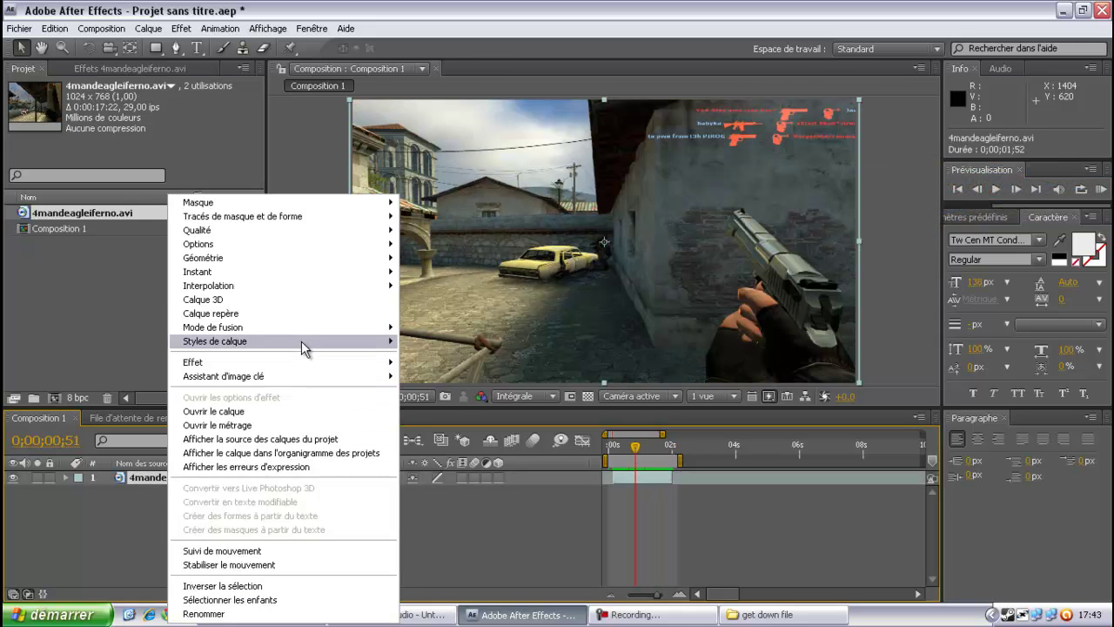
pyautogui.moveTo(320, 272)
pyautogui.click(459, 271)
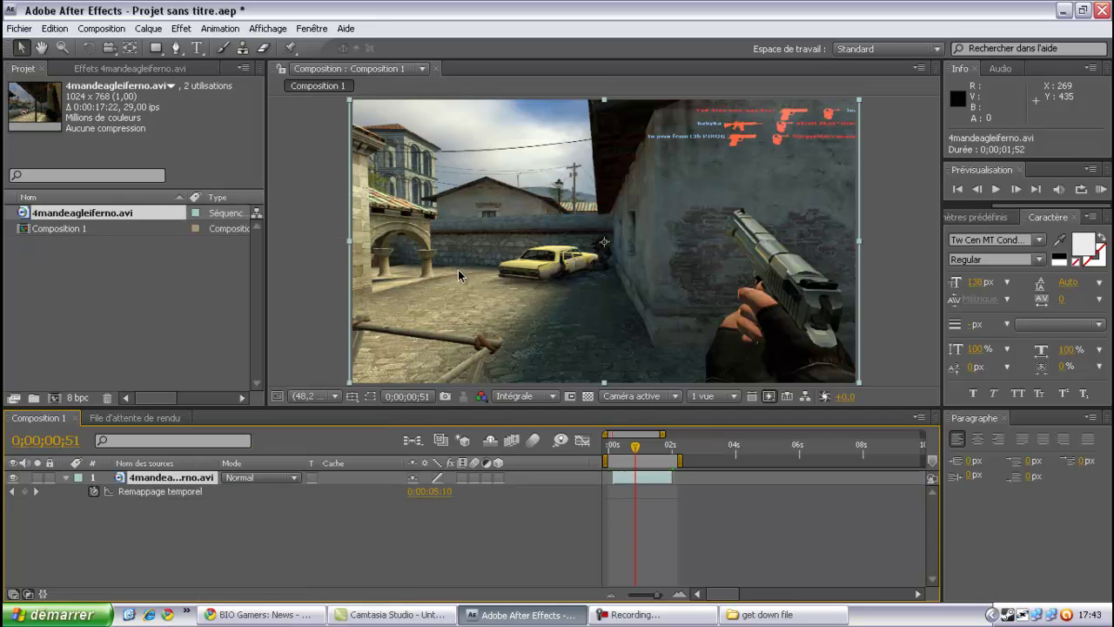
# Apply the RE:Vision Twixtor 4.5 effect to the clip layer
pyautogui.click(226, 487)
pyautogui.click(191, 481)
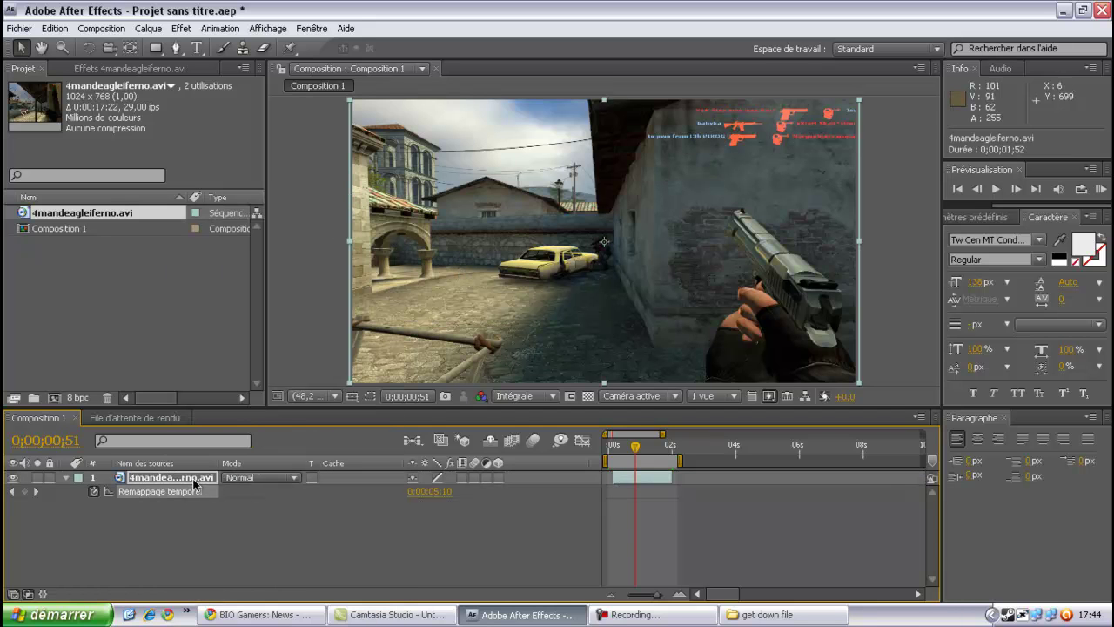
pyautogui.click(182, 28)
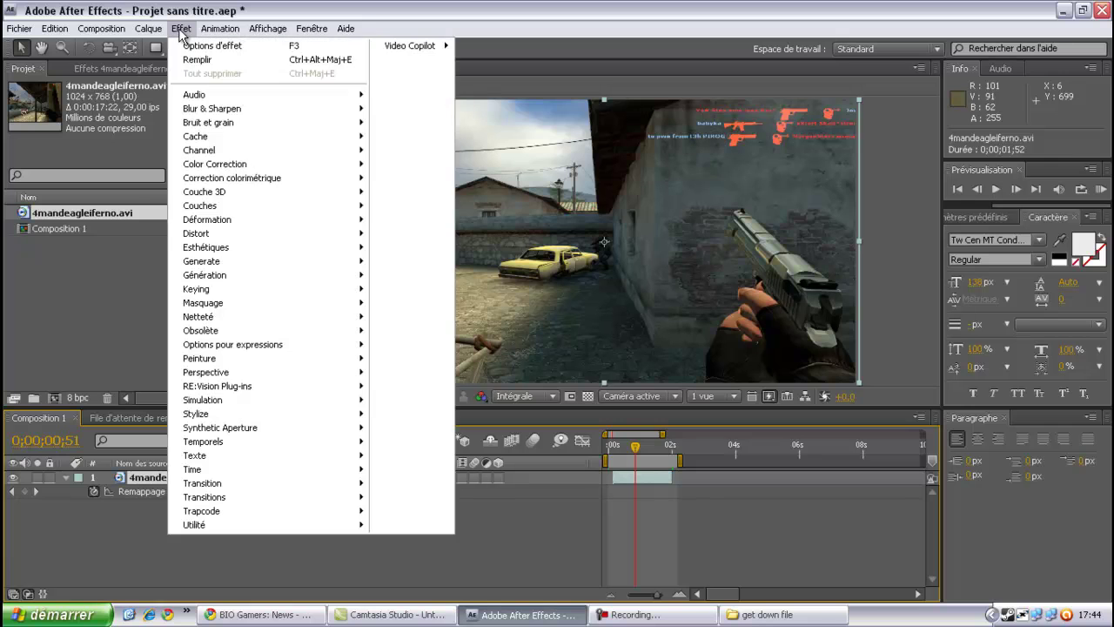
pyautogui.moveTo(244, 394)
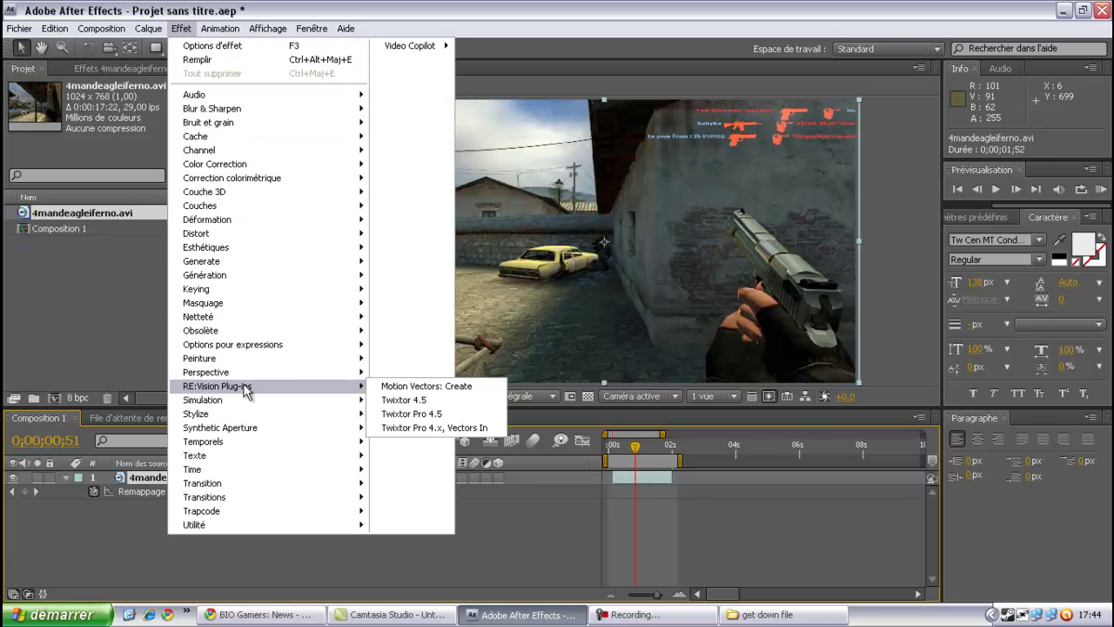
pyautogui.click(417, 402)
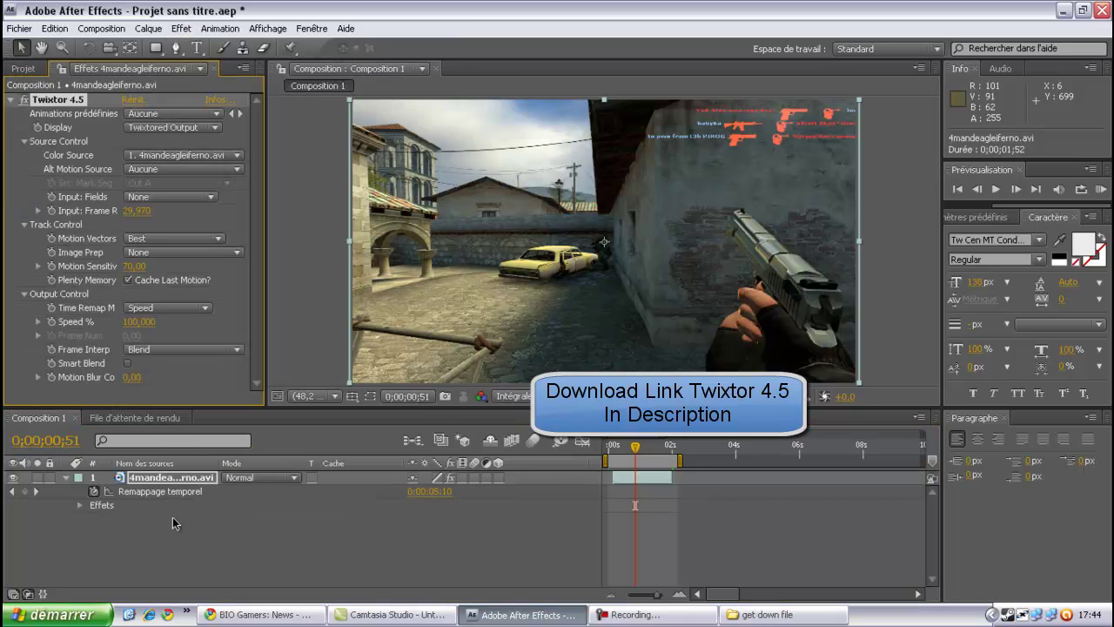
# Expand the clip layer's Twixtor 4.5 effect down to its Output Control settings and select the Speed % property
pyautogui.click(162, 493)
pyautogui.click(80, 505)
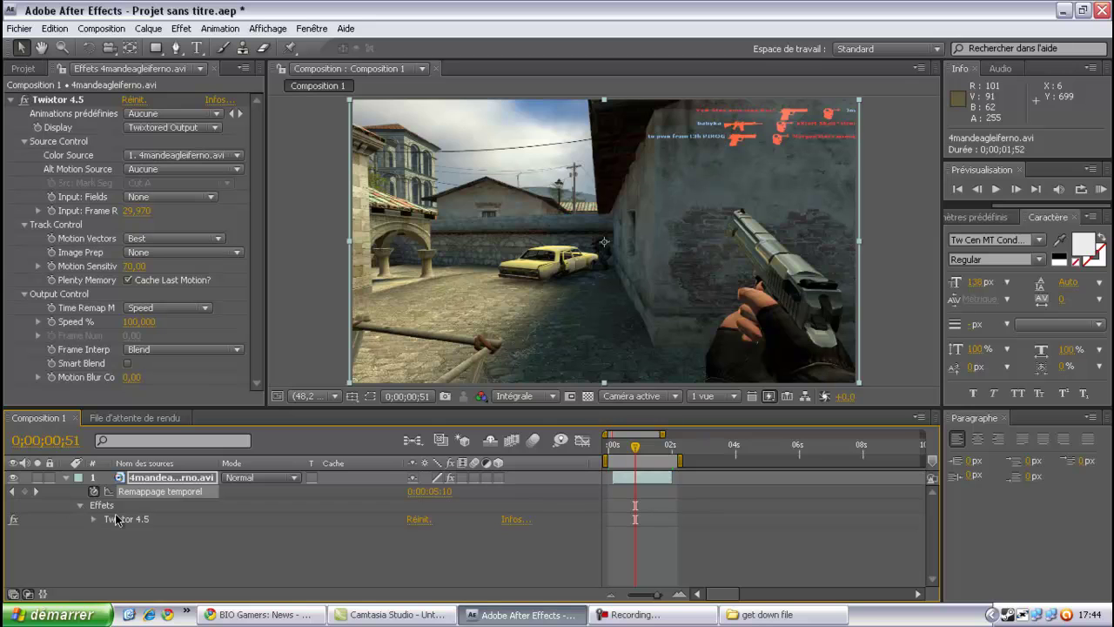
pyautogui.click(94, 519)
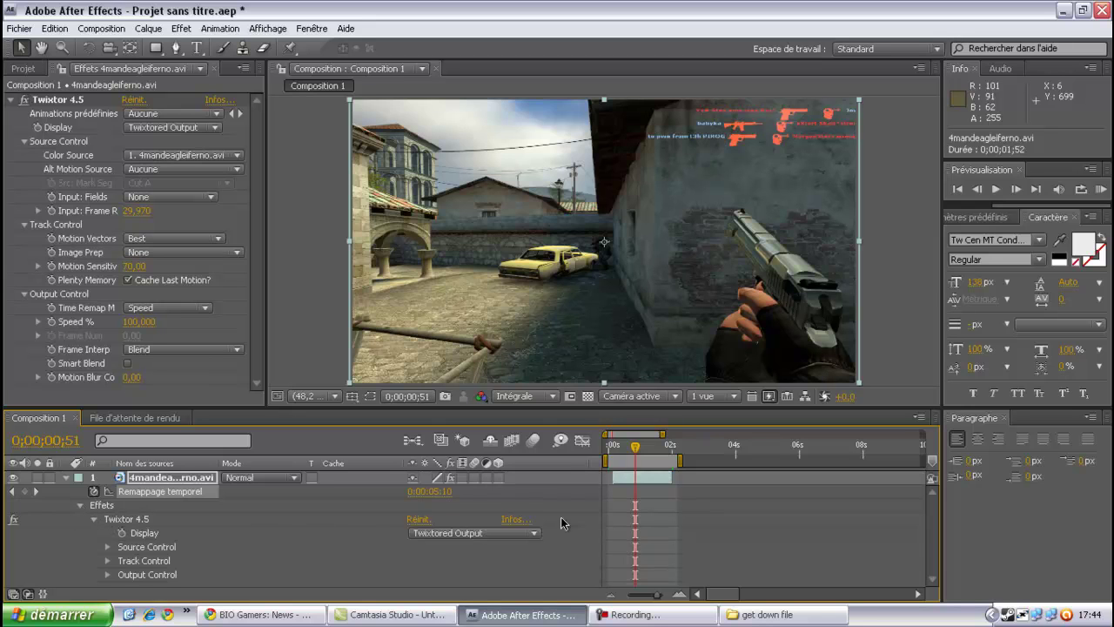
pyautogui.click(107, 574)
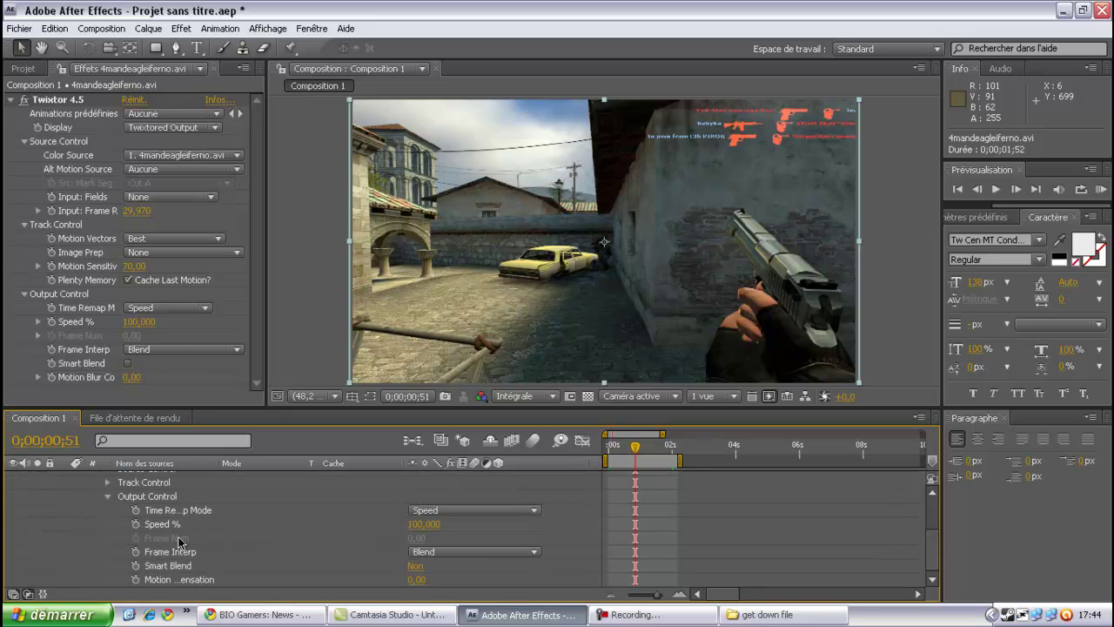
pyautogui.click(159, 525)
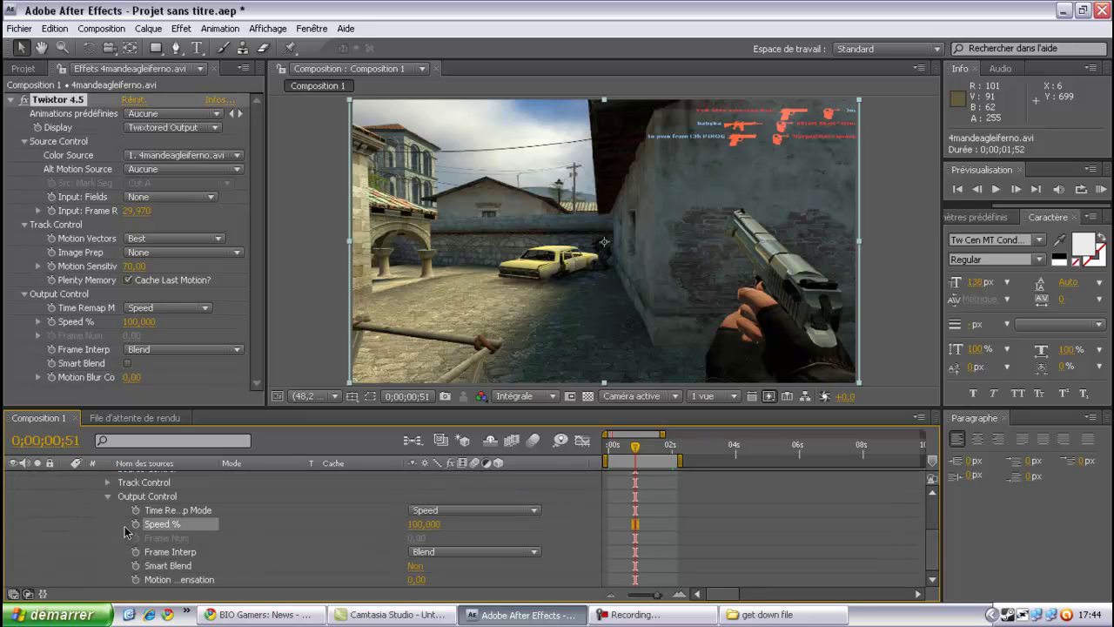
# Move the current time to 0;00;00;40, just before the shot, and start keyframing Twixtor's Speed % there at 100
pyautogui.moveTo(637, 446); pyautogui.dragTo(619, 449)
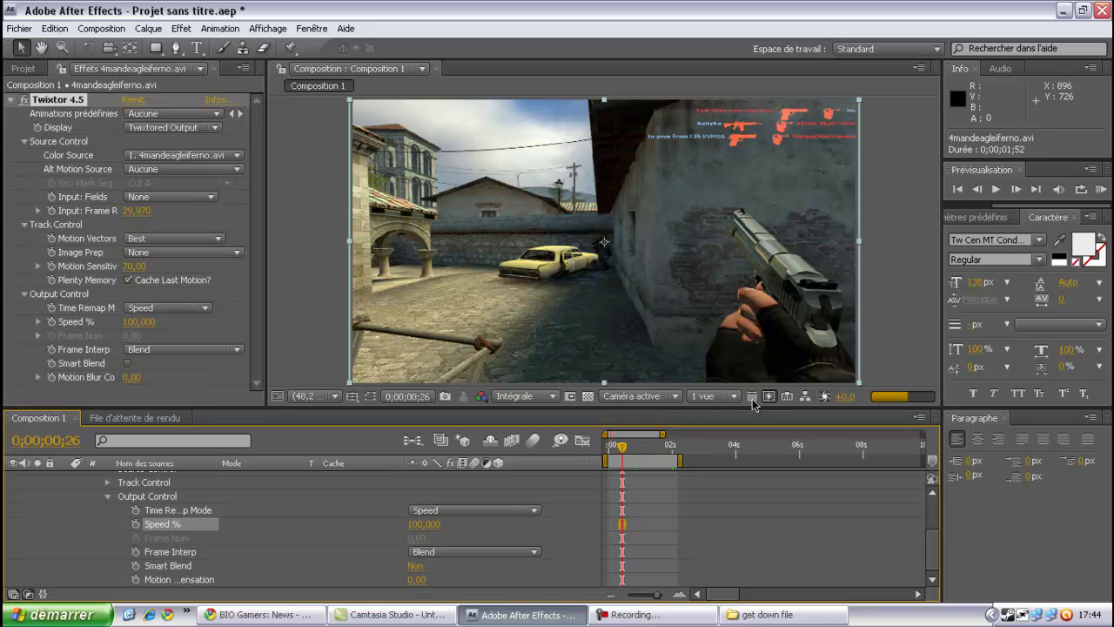
pyautogui.moveTo(624, 449); pyautogui.dragTo(640, 451)
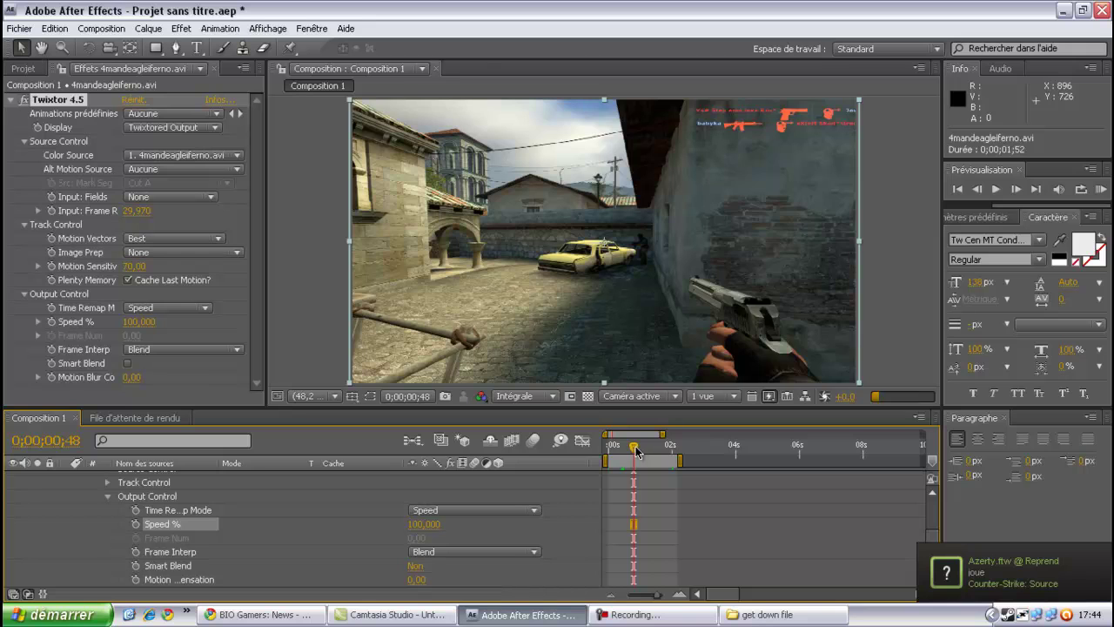
pyautogui.moveTo(637, 450); pyautogui.dragTo(635, 451)
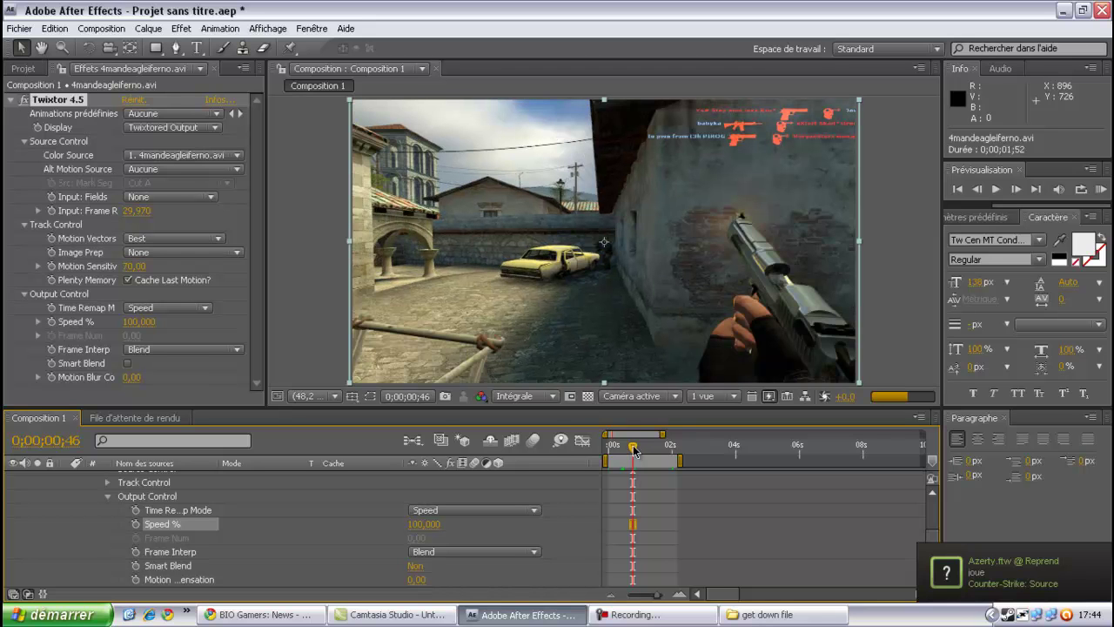
pyautogui.moveTo(634, 451); pyautogui.dragTo(631, 451)
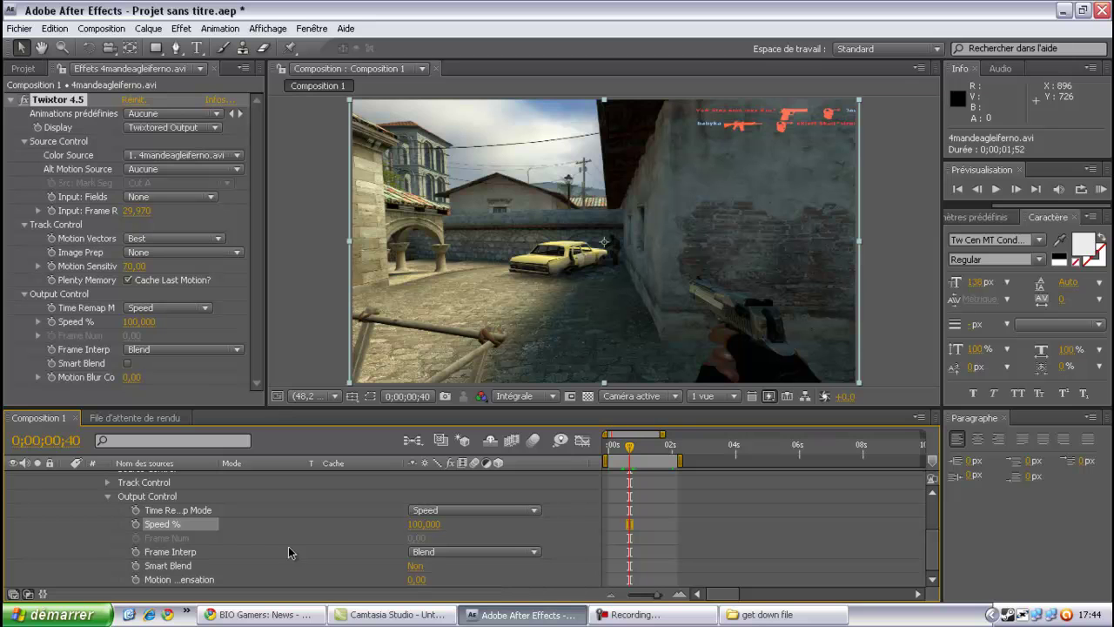
pyautogui.click(136, 524)
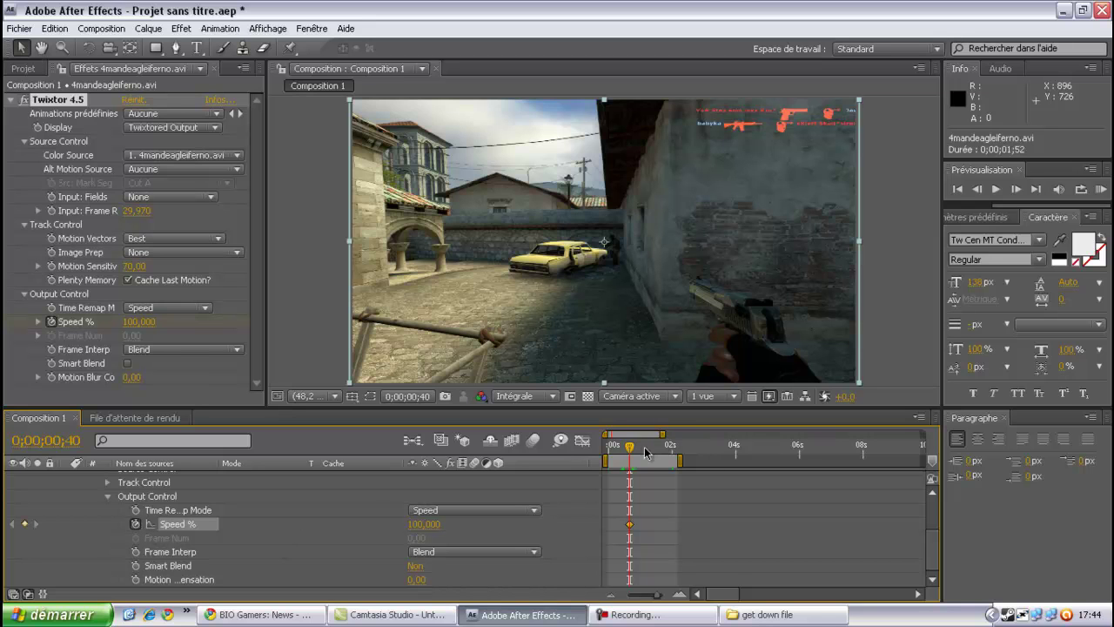
# Add a second Speed % keyframe with a value of 6 at 0;00;01;11
pyautogui.moveTo(632, 447); pyautogui.dragTo(645, 451)
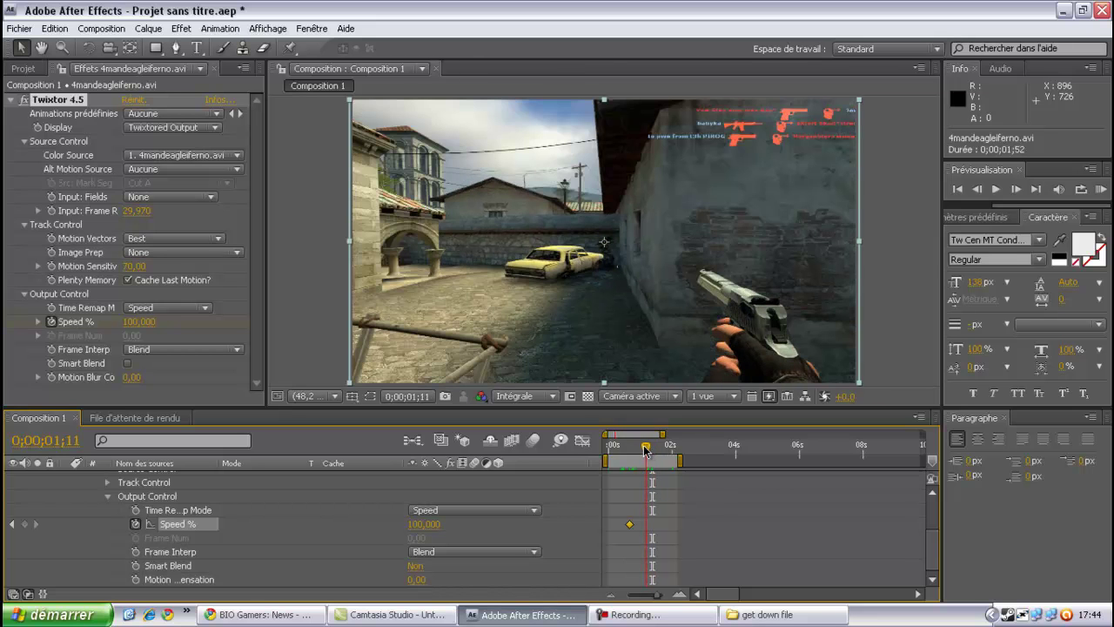
pyautogui.click(424, 526)
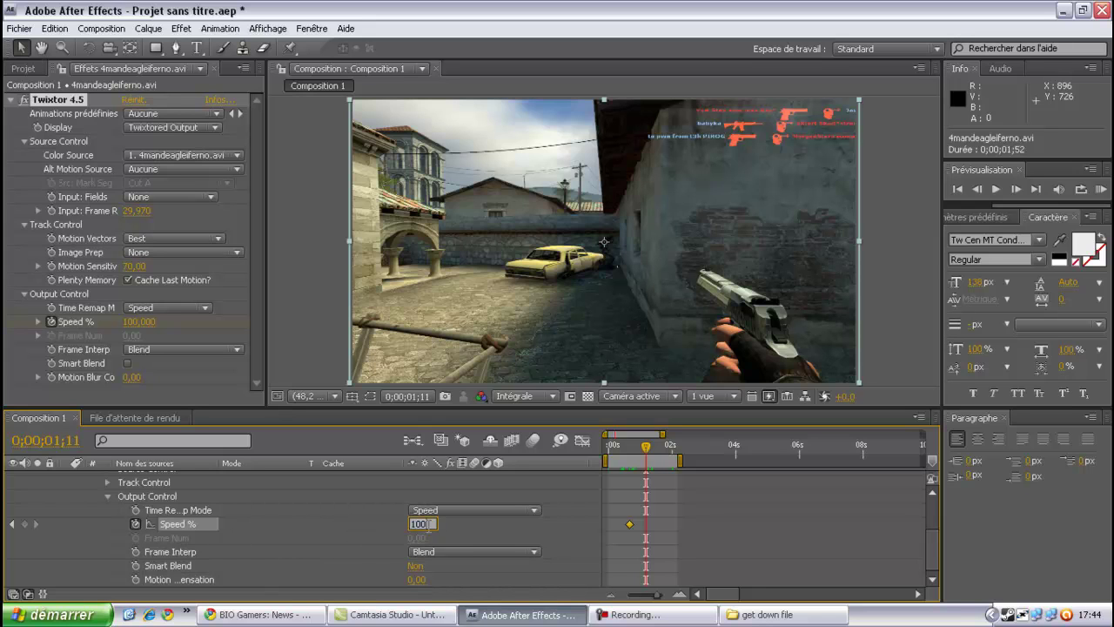
pyautogui.write('6')
pyautogui.press('Return')
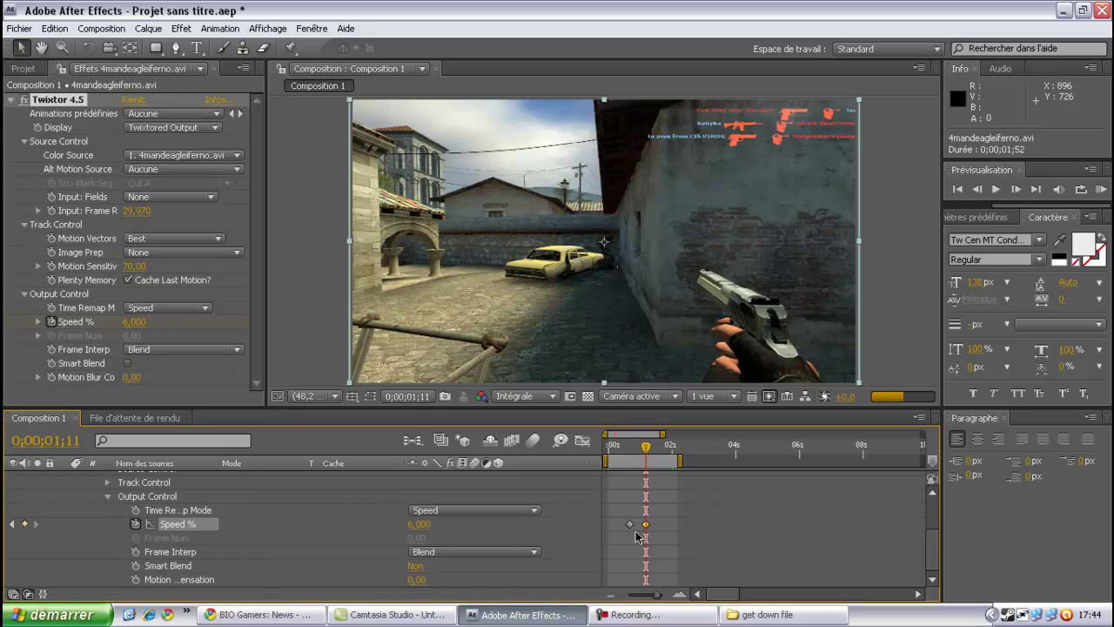
# Move the 6% speed keyframe to 0;00;01;40 and play a RAM preview from the start of the composition
pyautogui.moveTo(646, 527); pyautogui.dragTo(663, 529)
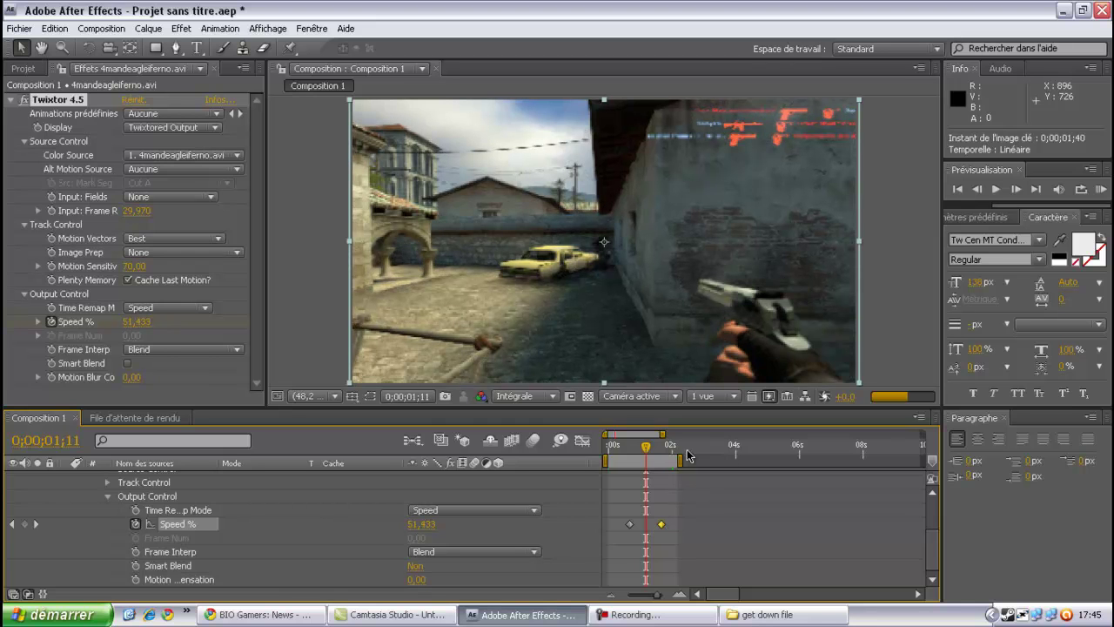
pyautogui.moveTo(646, 448); pyautogui.dragTo(608, 448)
pyautogui.click(1101, 190)
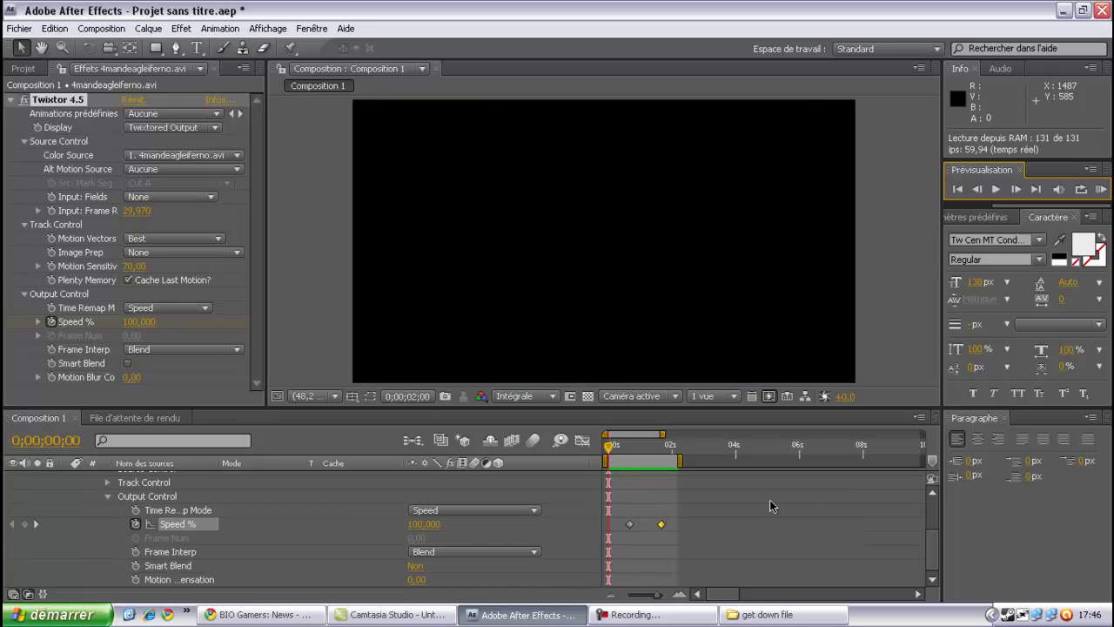
# Move the 6% speed keyframe back to just after the 100% keyframe and play a RAM preview of the slowdown
pyautogui.click(662, 525)
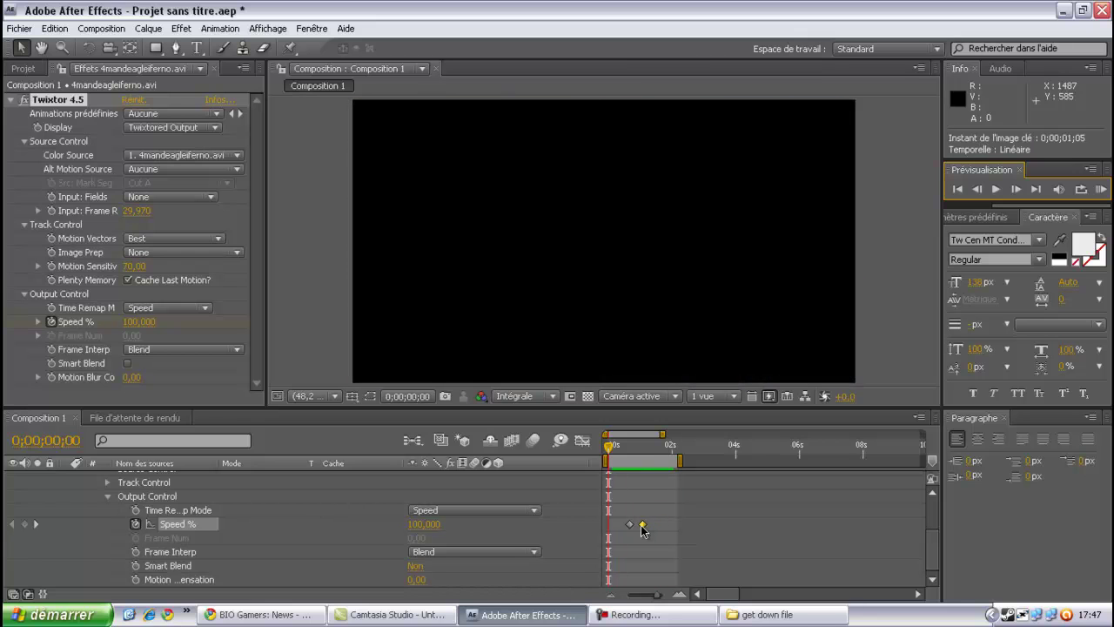
pyautogui.click(636, 525)
pyautogui.click(1100, 190)
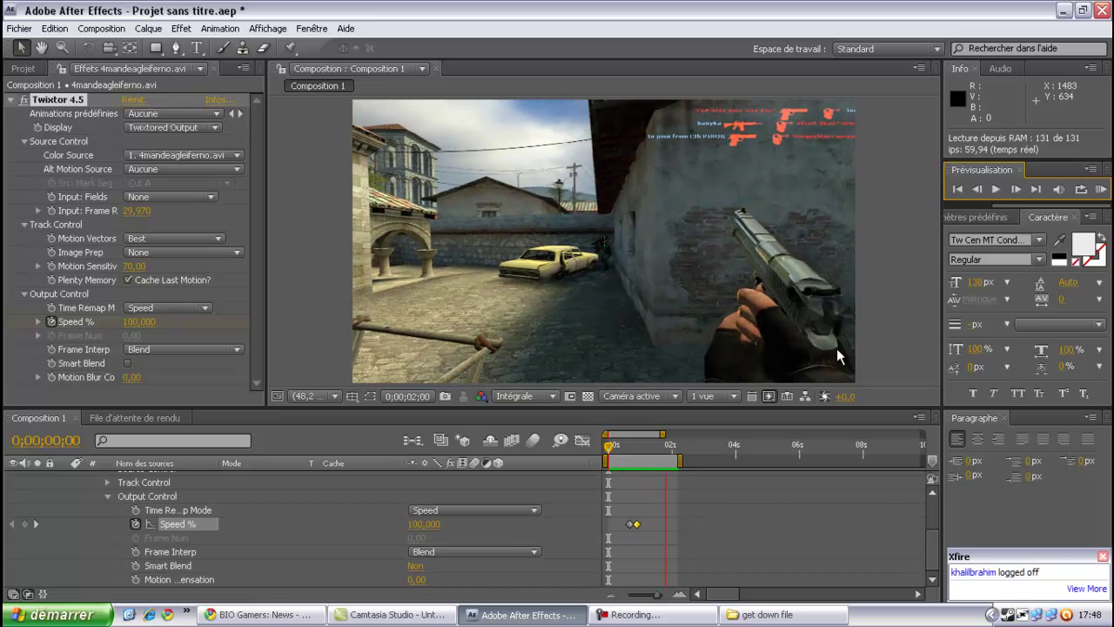
# Stop the RAM preview and scrub through the slowed clip to 0;00;01;49
pyautogui.click(711, 428)
pyautogui.moveTo(623, 453); pyautogui.dragTo(672, 451)
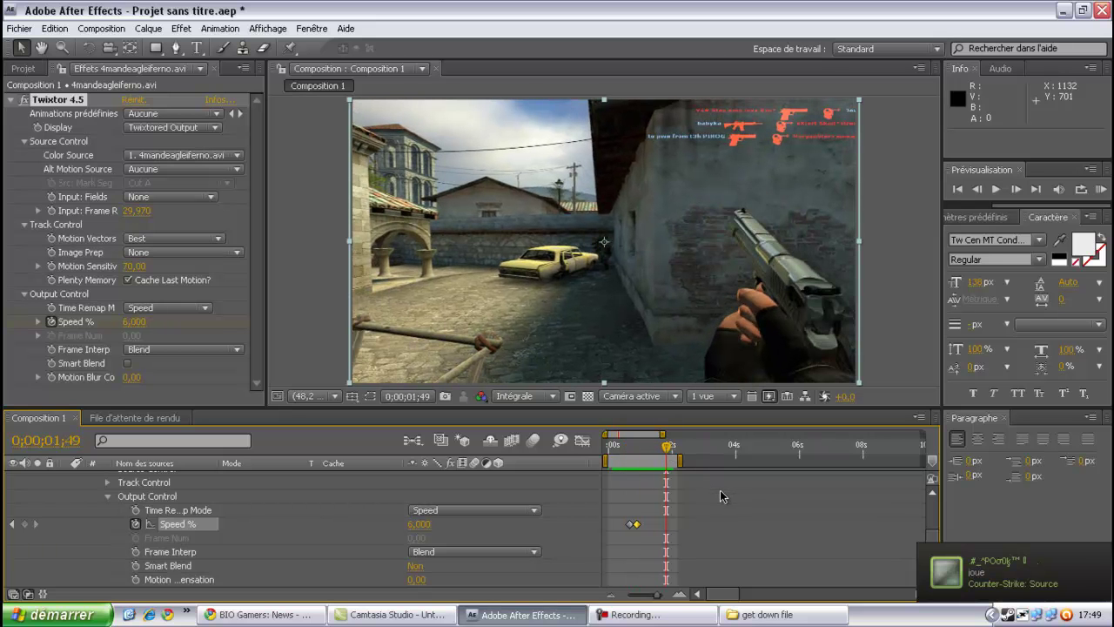
pyautogui.click(641, 617)
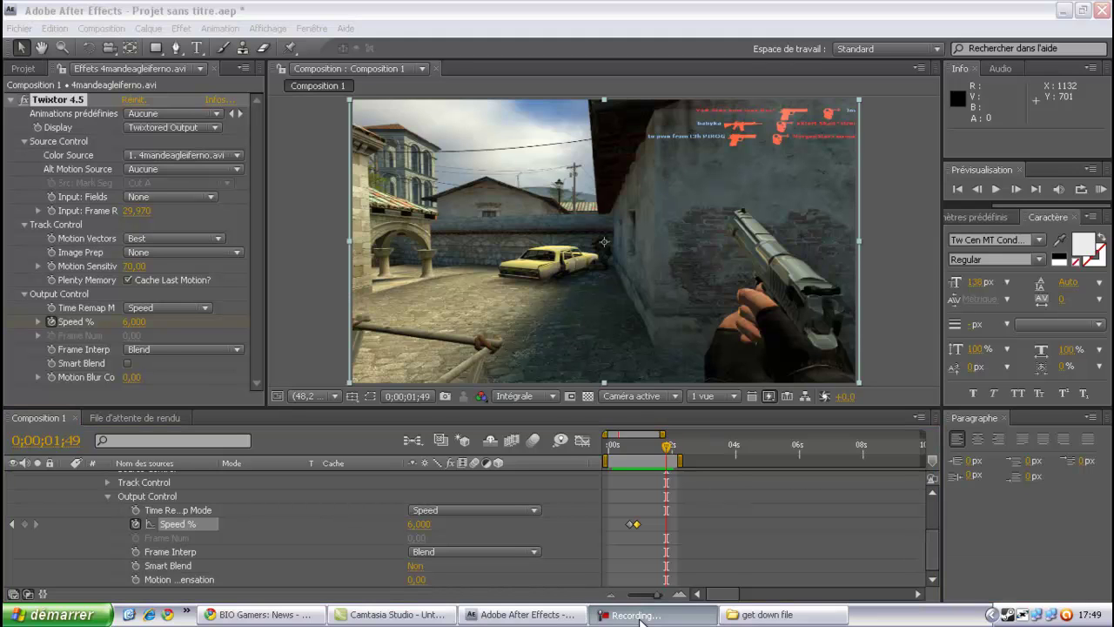